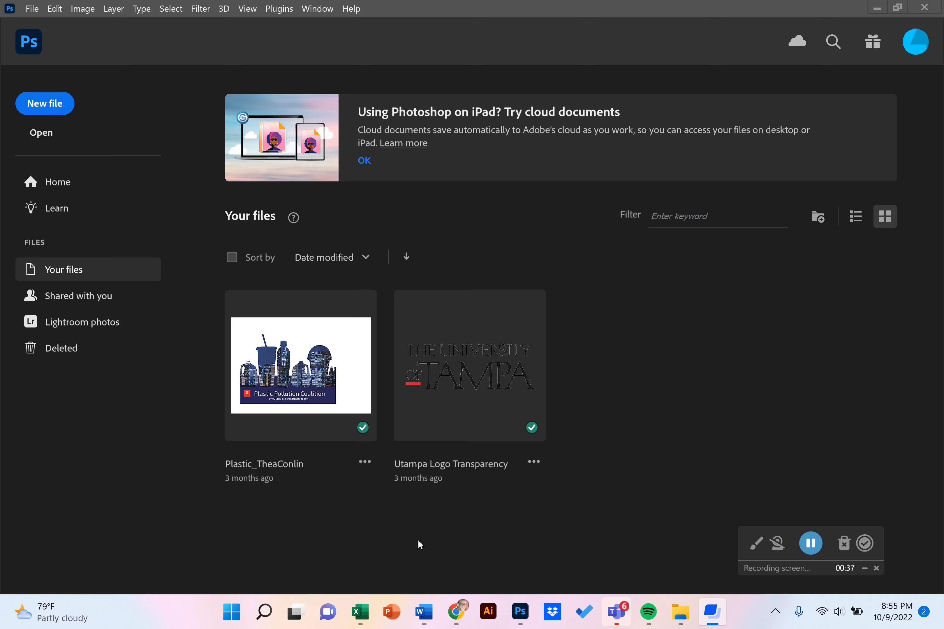
- Switch to the browser and copy the main bouquet image from the One Dozen Rainbow Roses product page
left_click(457, 612)
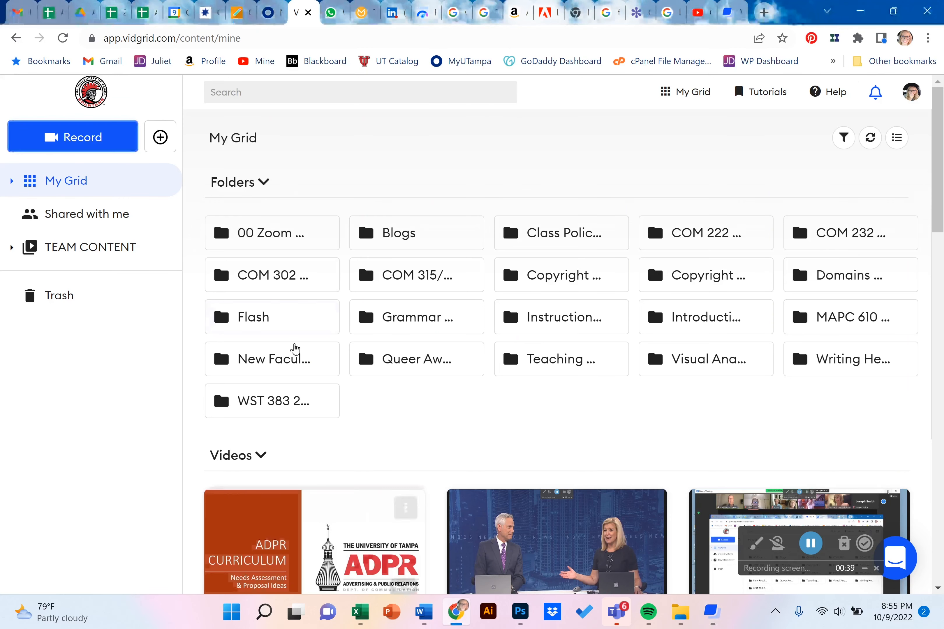
left_click(637, 19)
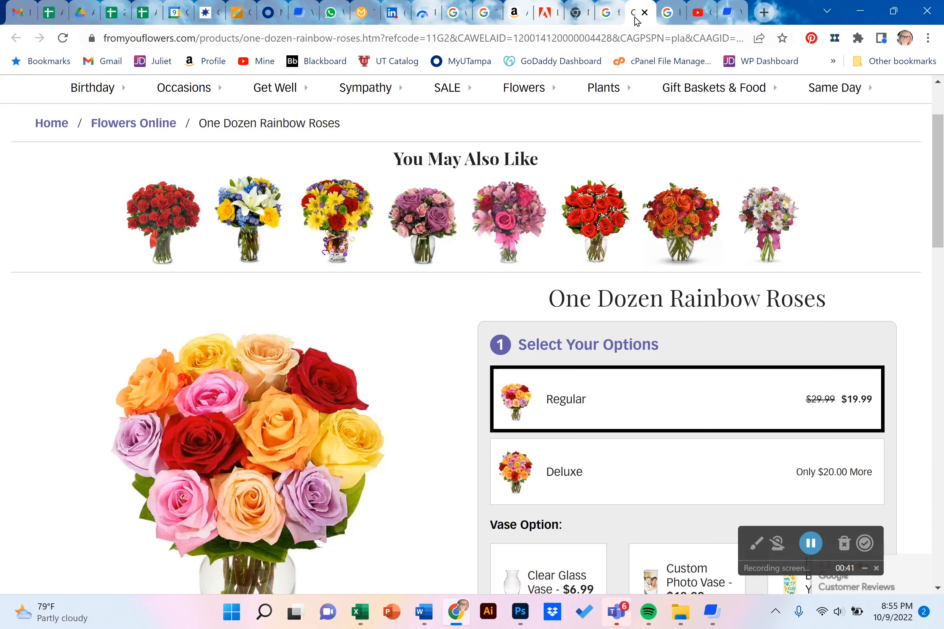
scroll(472, 332, "down", 3)
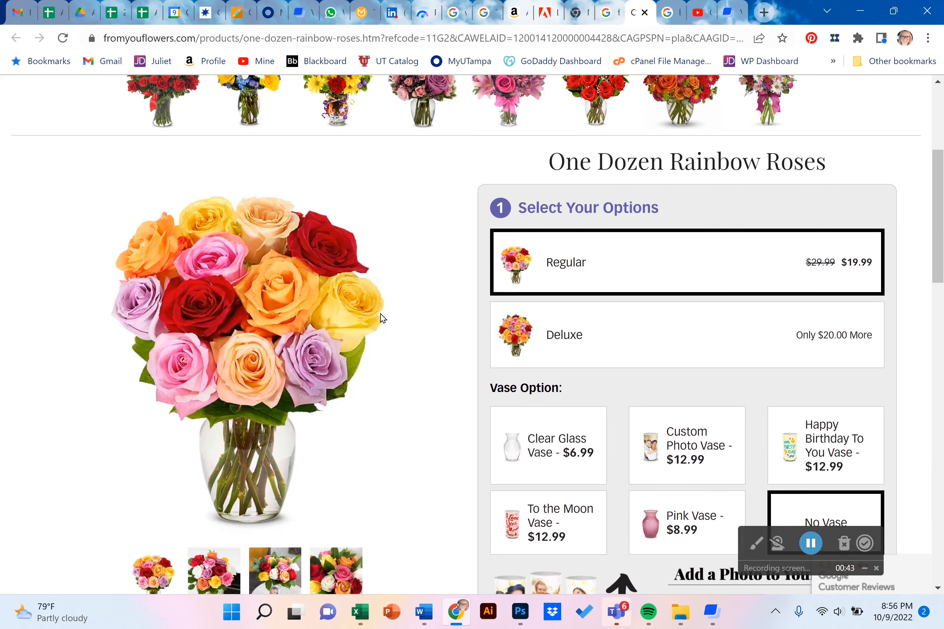
right_click(240, 317)
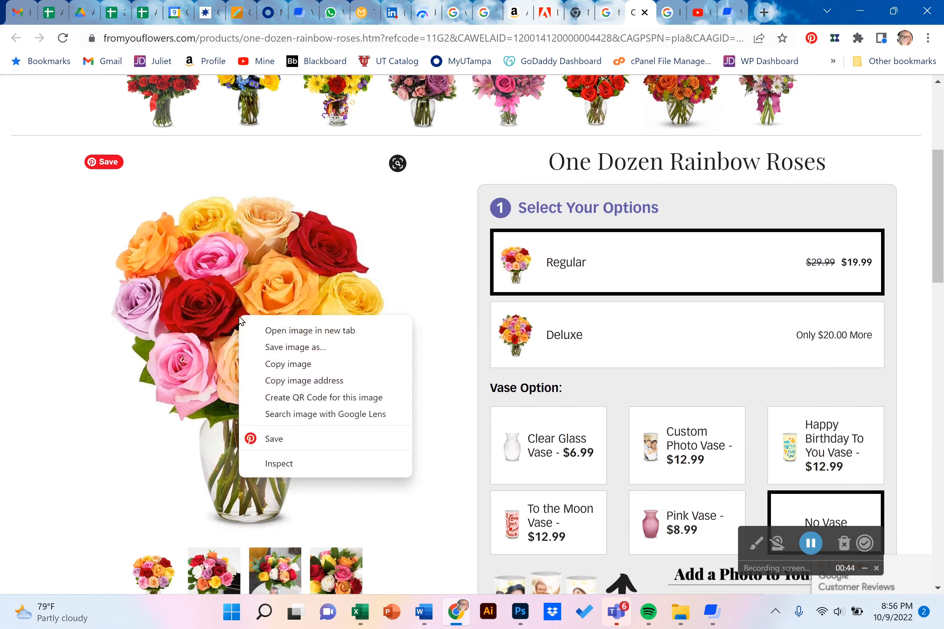
left_click(286, 364)
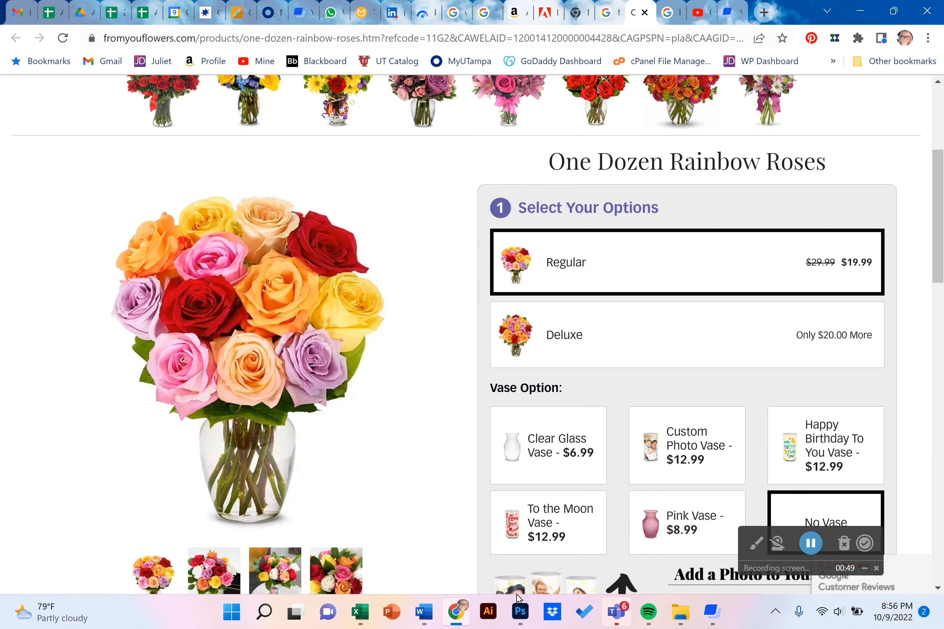
- In Photoshop, create a document from the 680 x 794 px Clipboard preset and paste the copied bouquet image into it
left_click(524, 617)
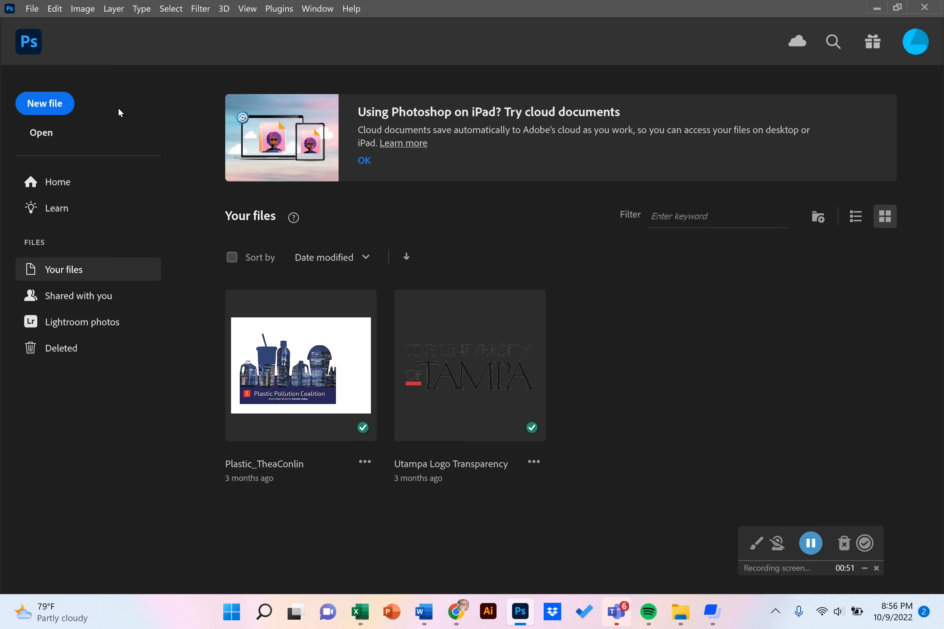
left_click(50, 109)
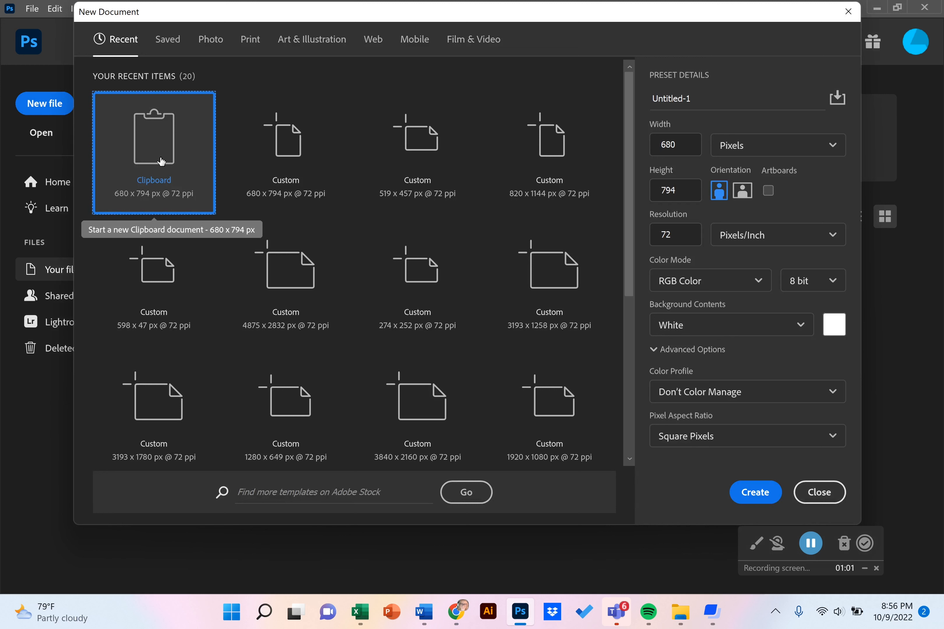
double_click(161, 161)
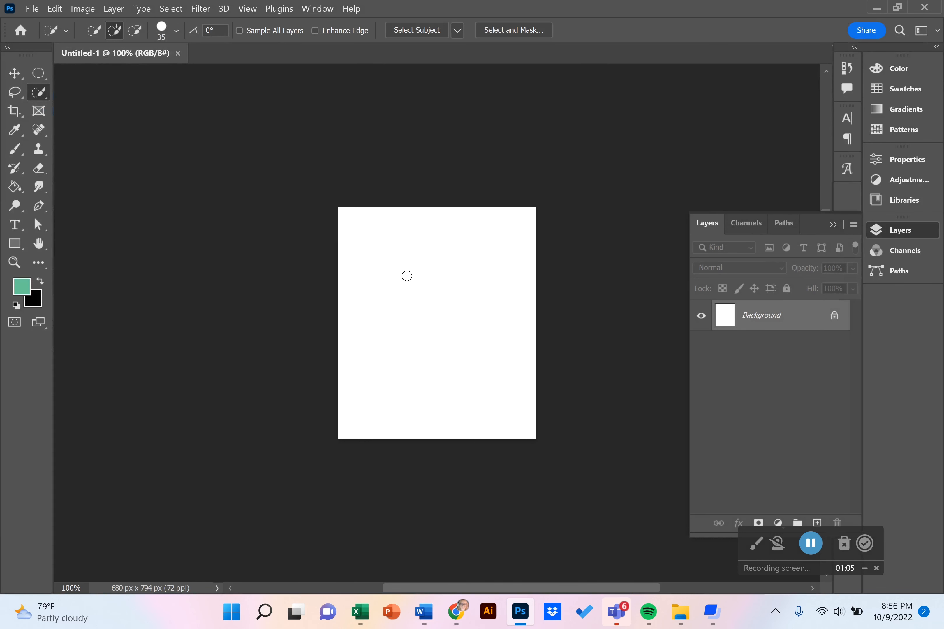
left_click(55, 9)
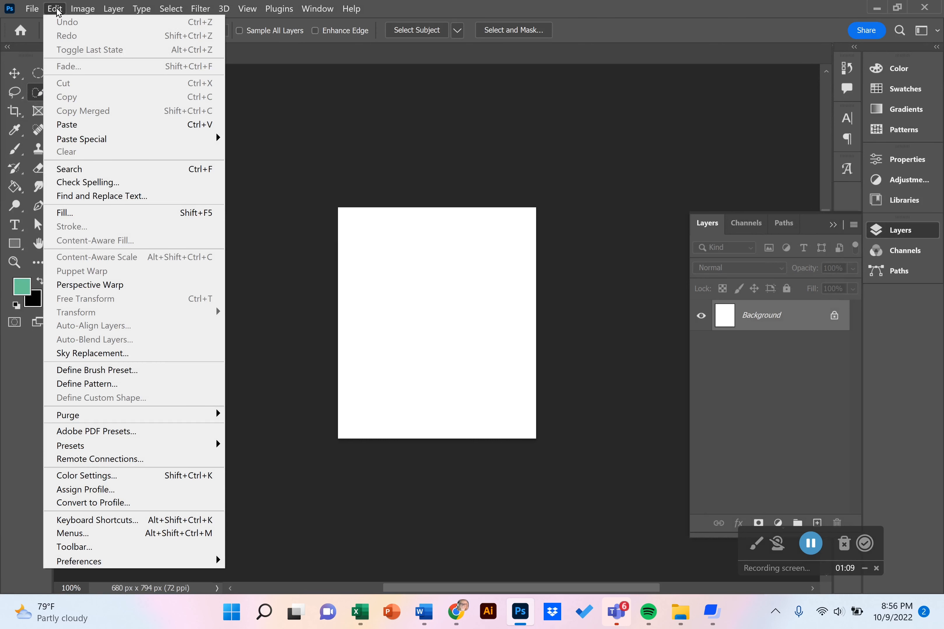
left_click(69, 129)
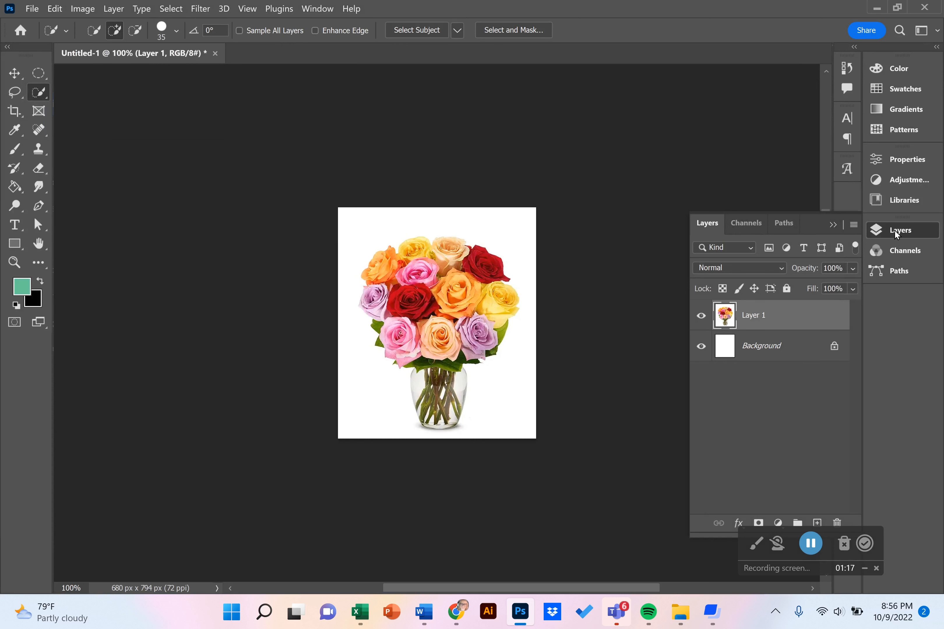
left_click(318, 9)
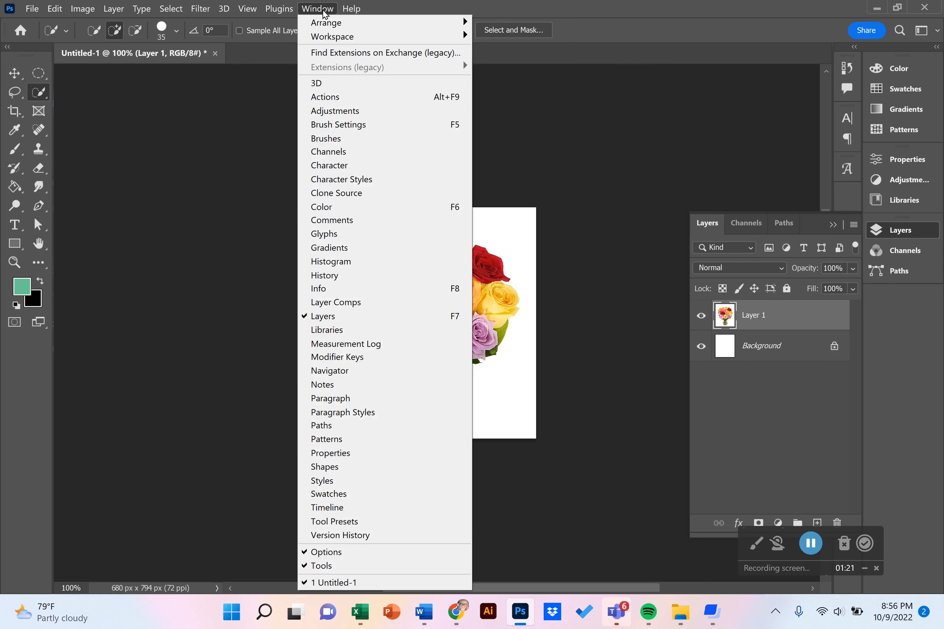
left_click(607, 140)
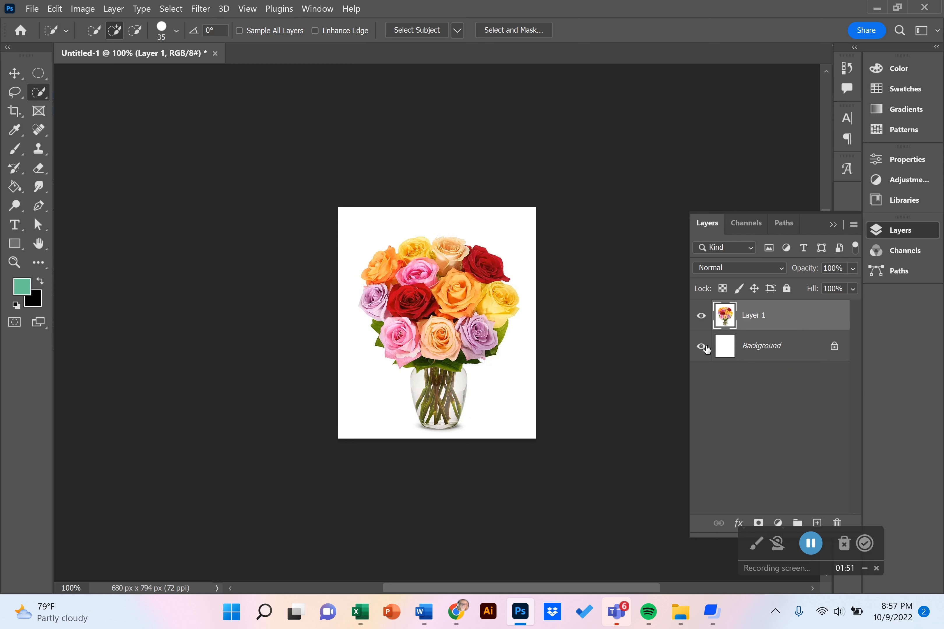
- Select the dark red rose near the middle of the bouquet with the Quick Selection tool
left_click(38, 247)
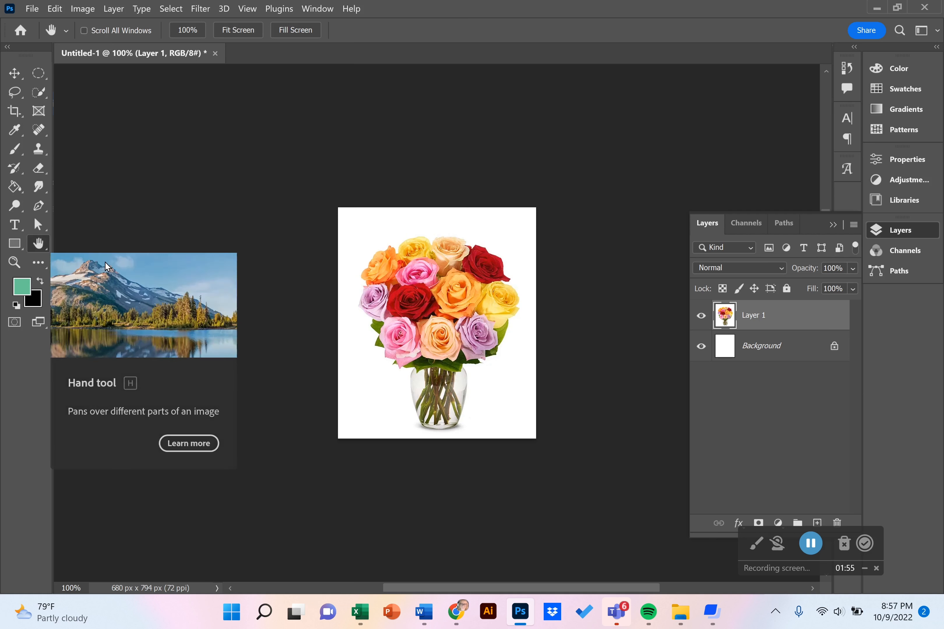
left_click(14, 266)
left_click(418, 303)
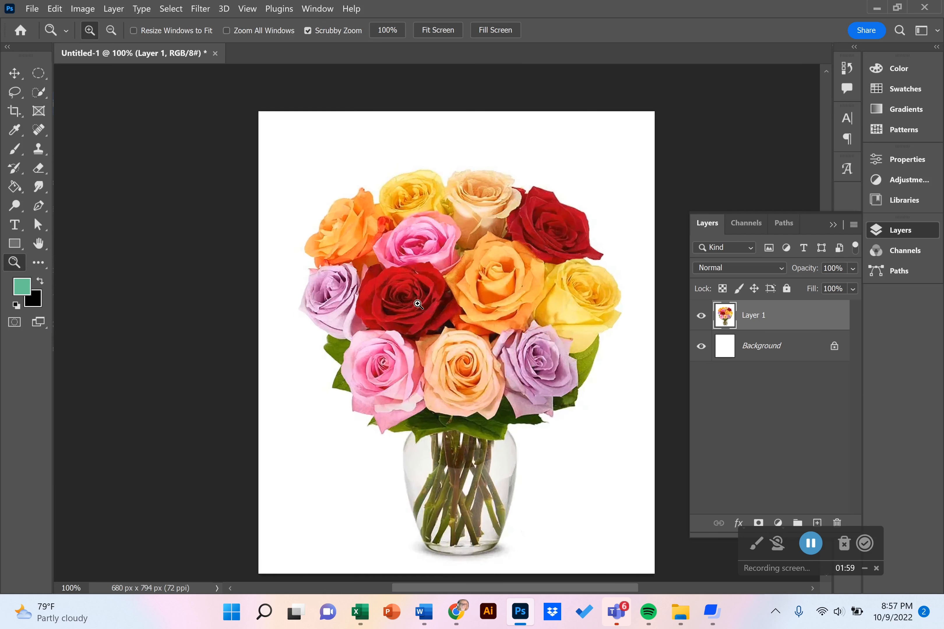
left_click(418, 303)
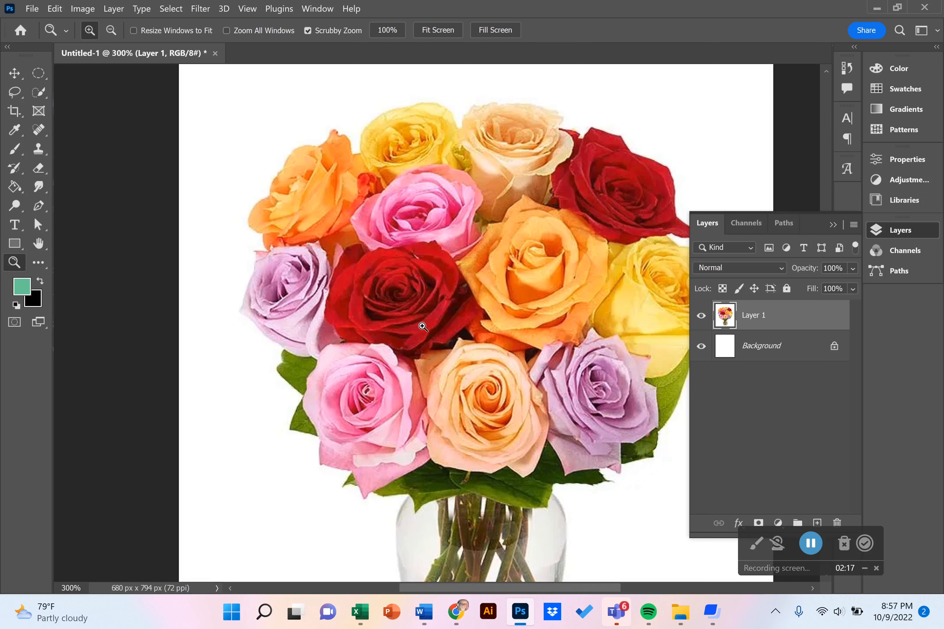
left_click(38, 92)
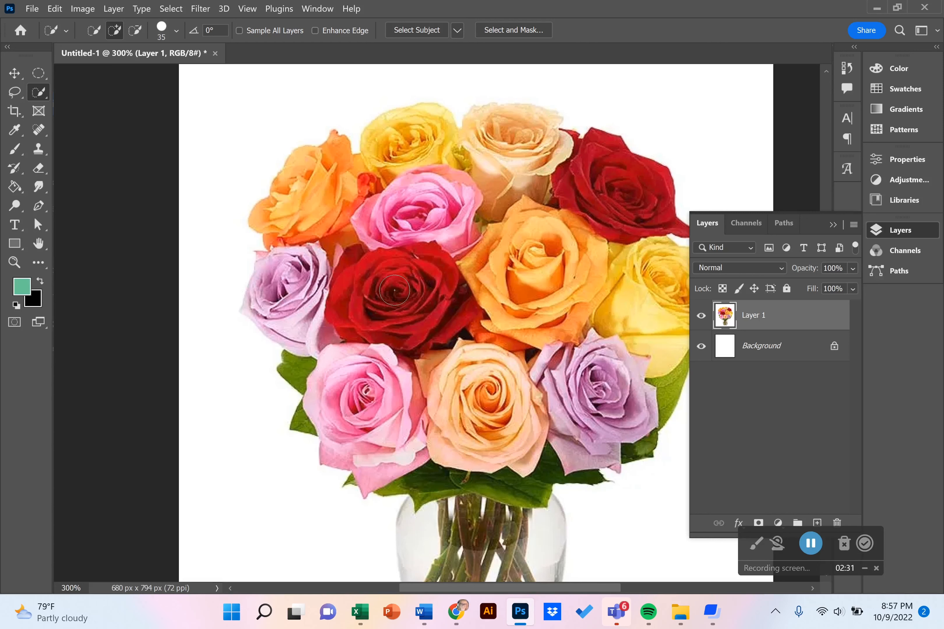
mouse_move(392, 289)
left_mouse_down()
mouse_move(374, 280)
mouse_move(404, 301)
mouse_move(411, 339)
mouse_move(433, 315)
left_mouse_up()
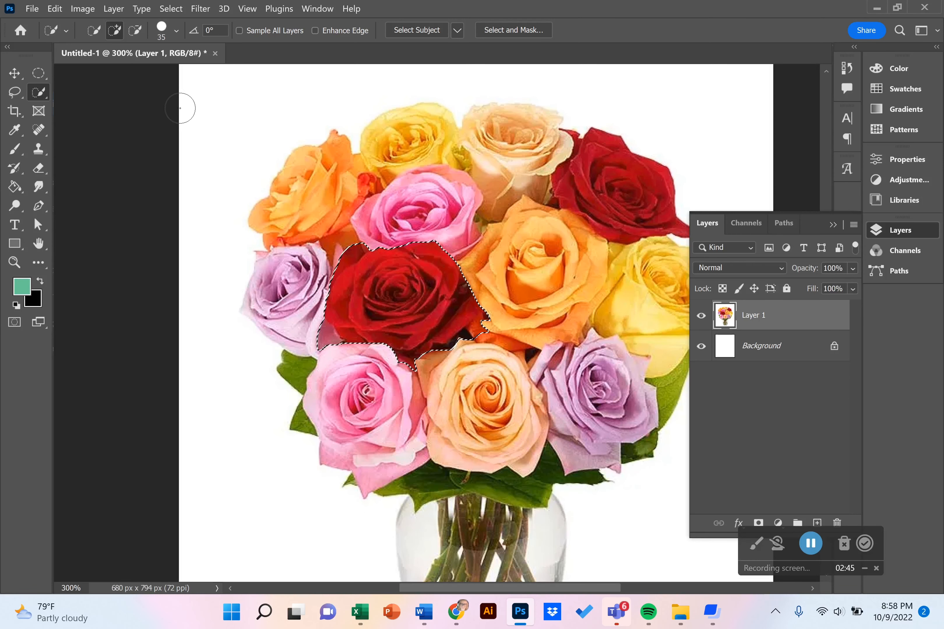
- Try a Hue/Saturation adjustment with a hue of +28 on the selected rose and discard it
left_click(83, 9)
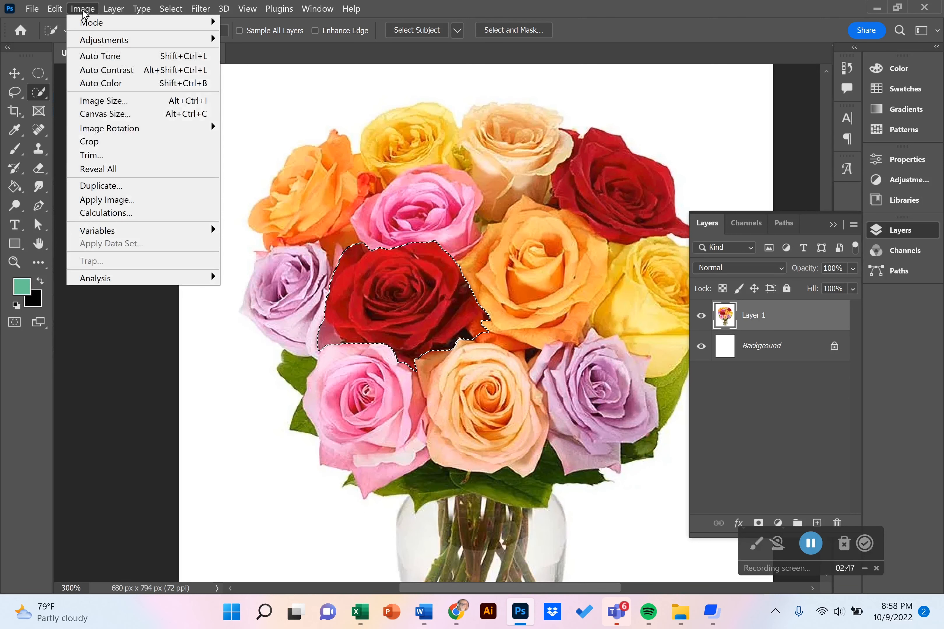
mouse_move(93, 41)
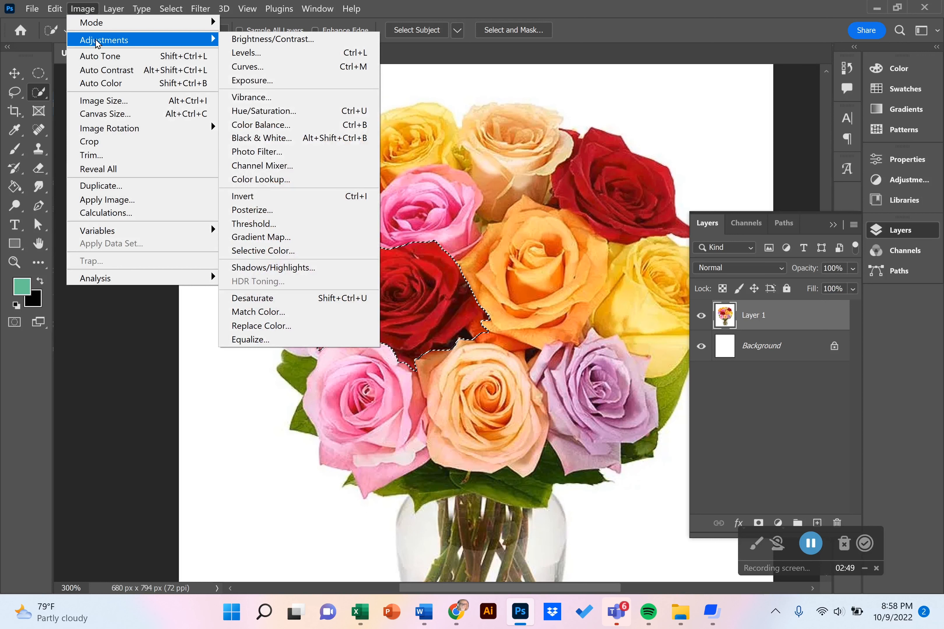
left_click(256, 111)
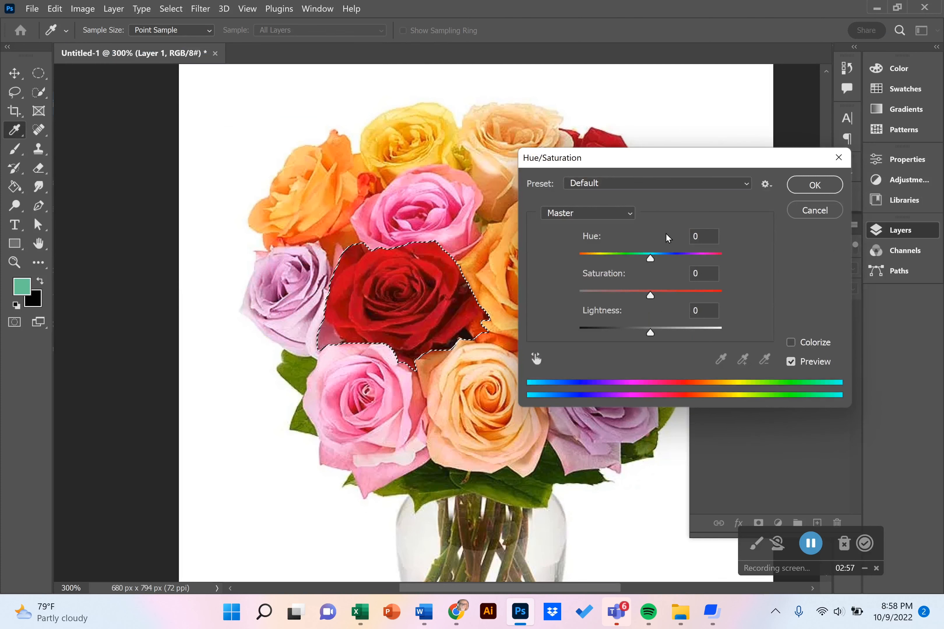
left_click_drag(651, 263, 671, 269)
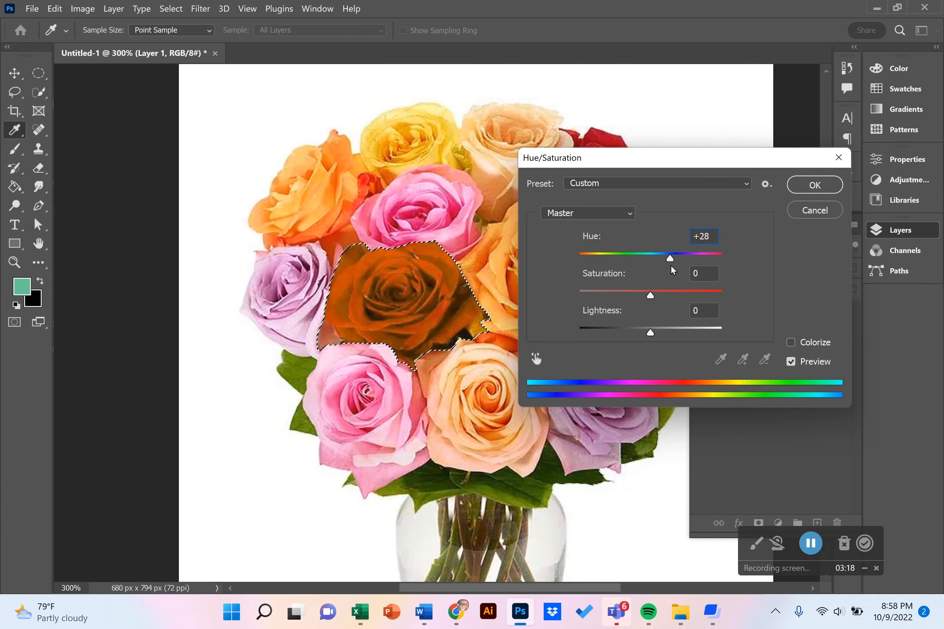
left_click(809, 218)
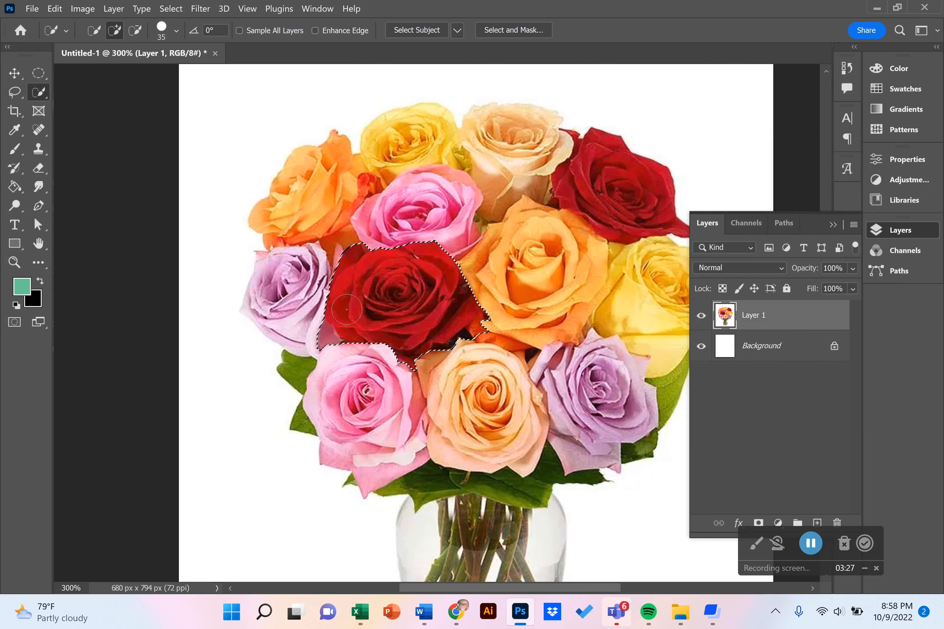
- Set the foreground color to the light purple d471e0
left_click(20, 289)
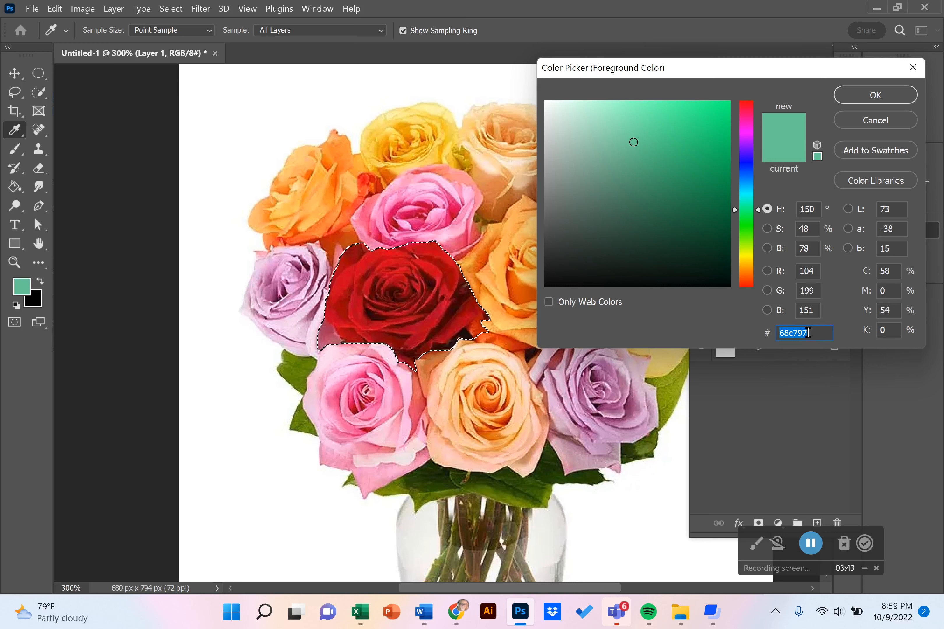
left_click(746, 135)
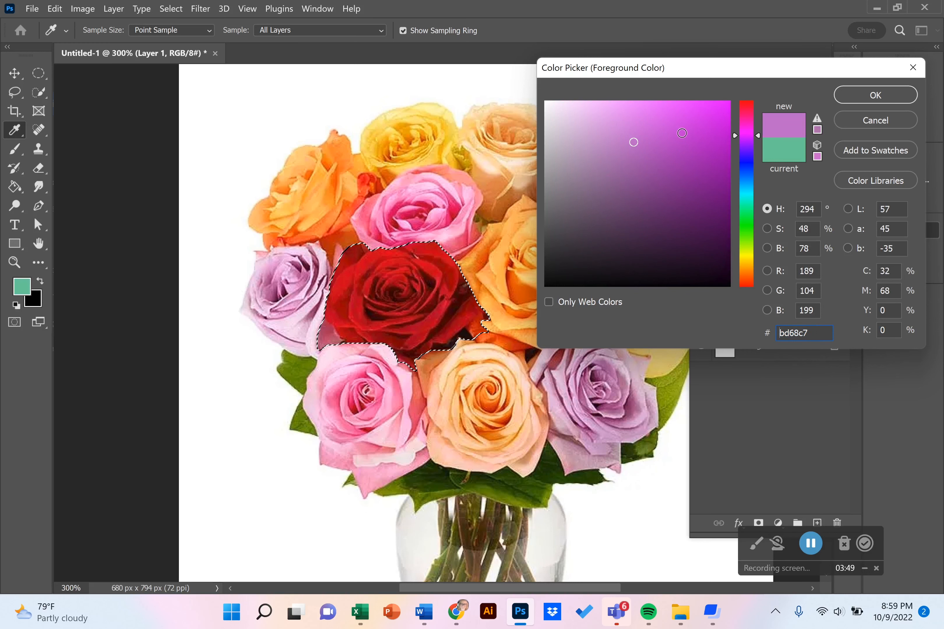
left_click(637, 123)
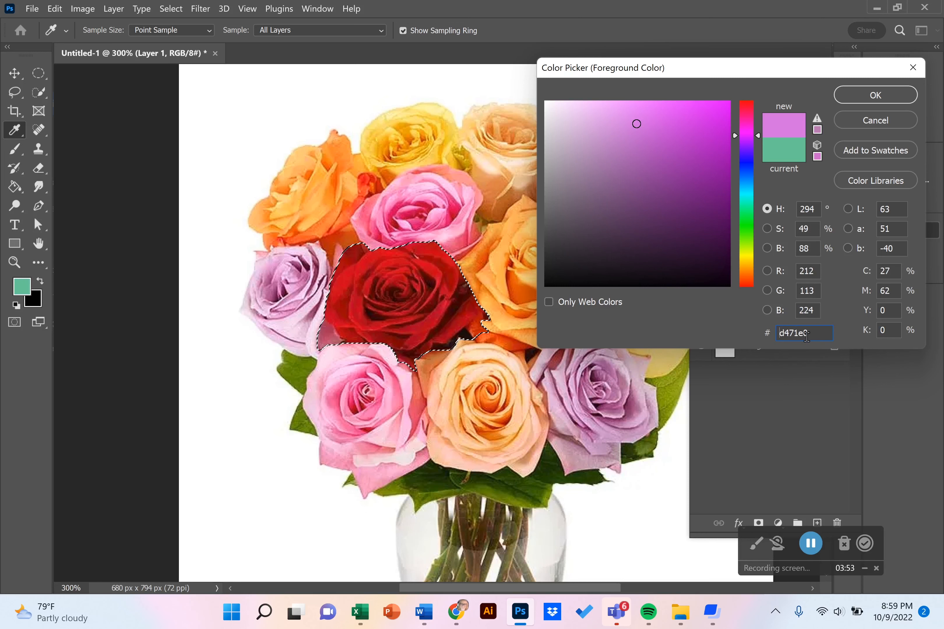
left_click(872, 97)
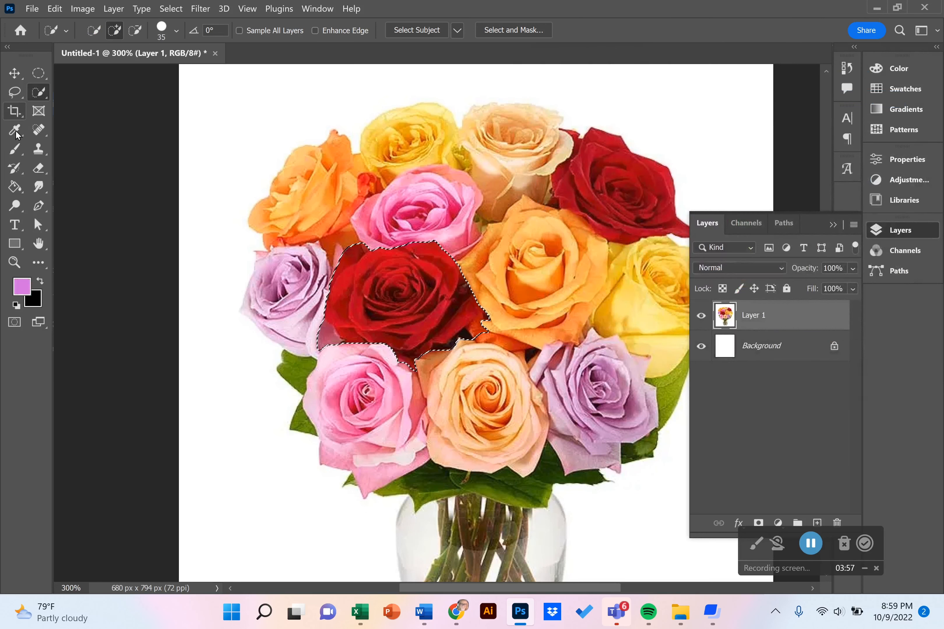
- Paint over the whole selected rose with the Color Replacement tool to recolor it purple
left_click(13, 154)
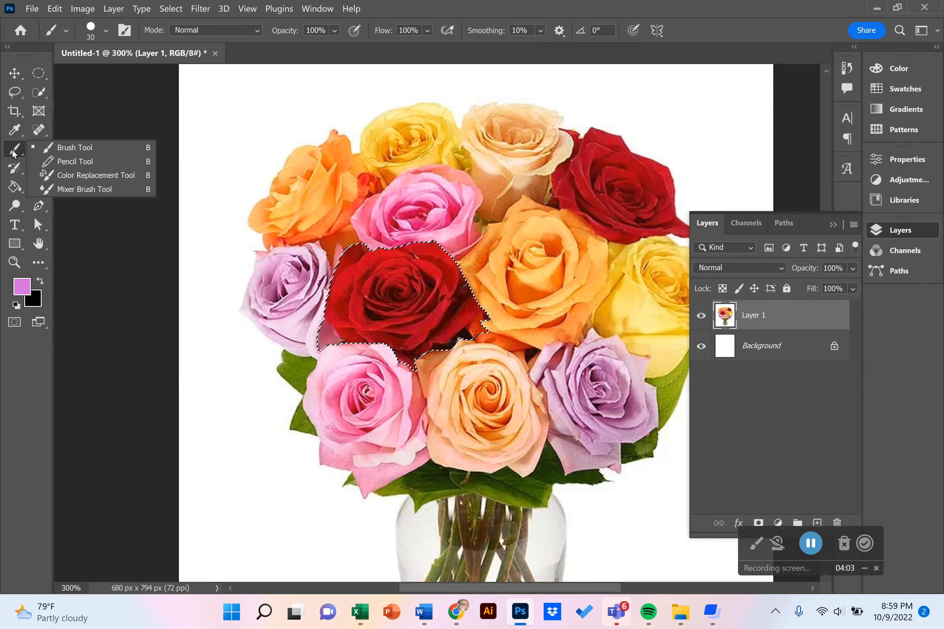
left_click(66, 175)
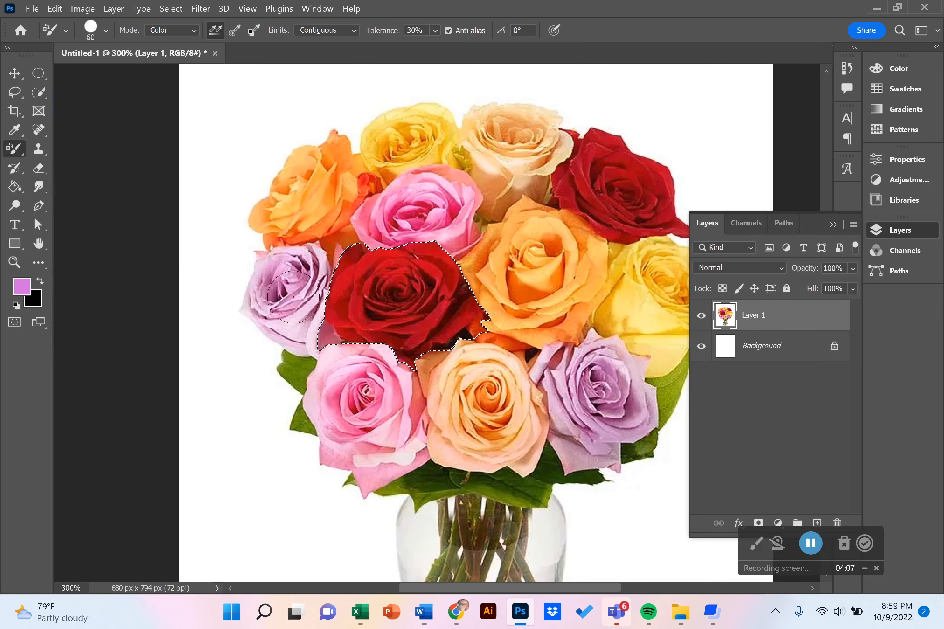
mouse_move(407, 295)
left_mouse_down()
mouse_move(382, 303)
mouse_move(403, 288)
mouse_move(364, 288)
mouse_move(379, 274)
mouse_move(362, 282)
mouse_move(353, 267)
mouse_move(334, 330)
mouse_move(394, 330)
mouse_move(404, 347)
mouse_move(415, 334)
mouse_move(400, 316)
mouse_move(379, 326)
mouse_move(410, 292)
mouse_move(393, 320)
mouse_move(376, 282)
mouse_move(402, 294)
mouse_move(385, 293)
mouse_move(404, 261)
mouse_move(432, 256)
mouse_move(415, 266)
mouse_move(449, 283)
mouse_move(469, 326)
mouse_move(473, 313)
mouse_move(437, 322)
mouse_move(458, 307)
mouse_move(429, 322)
mouse_move(452, 327)
mouse_move(407, 340)
left_mouse_up()
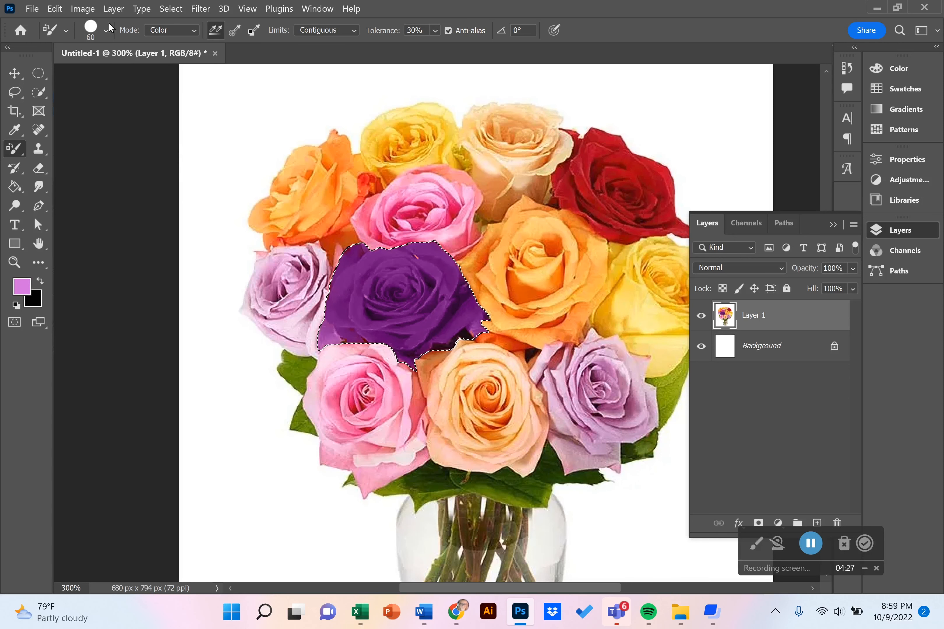
- Try a Brightness/Contrast adjustment with a brightness of 72 on the purple rose and discard it
left_click(94, 8)
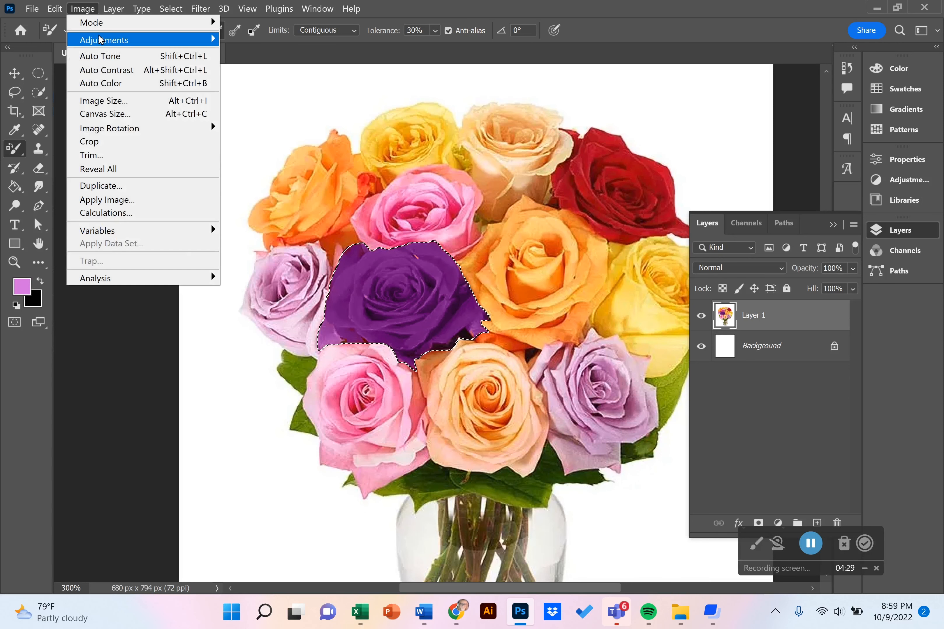
mouse_move(99, 40)
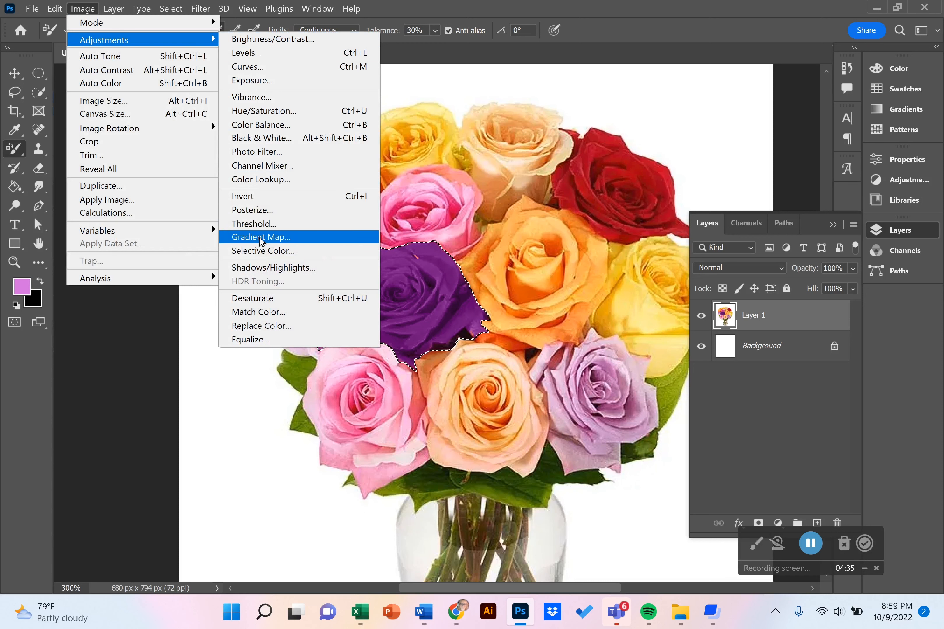
left_click(271, 41)
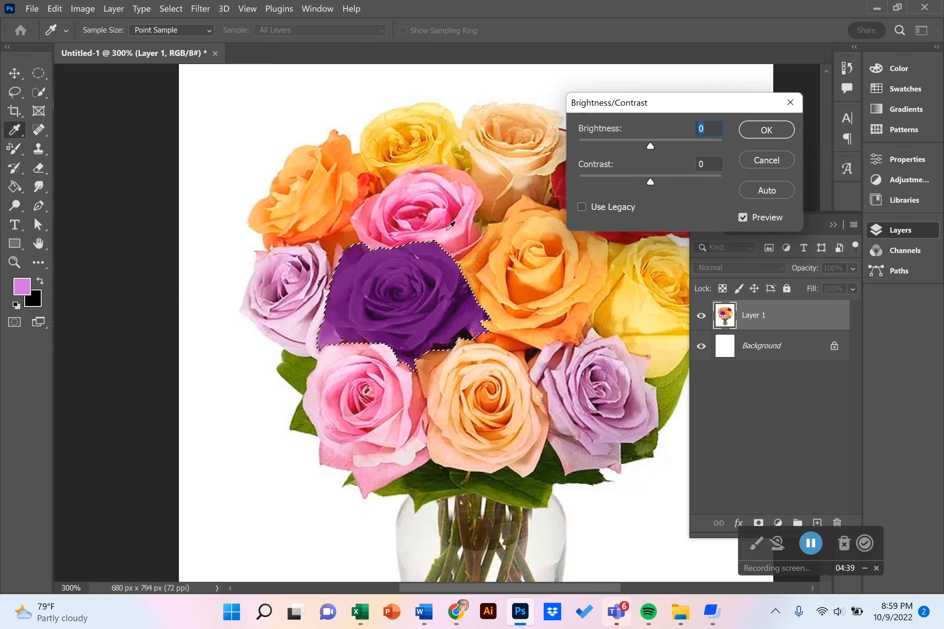
left_click_drag(651, 146, 687, 158)
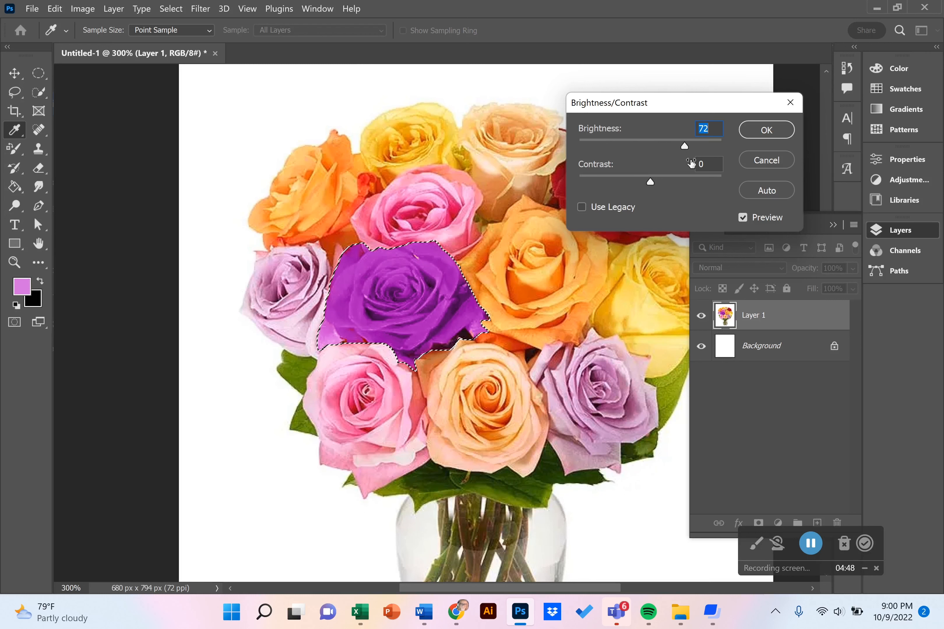
left_click(759, 164)
- Clear the selection around the purple rose
key("b")
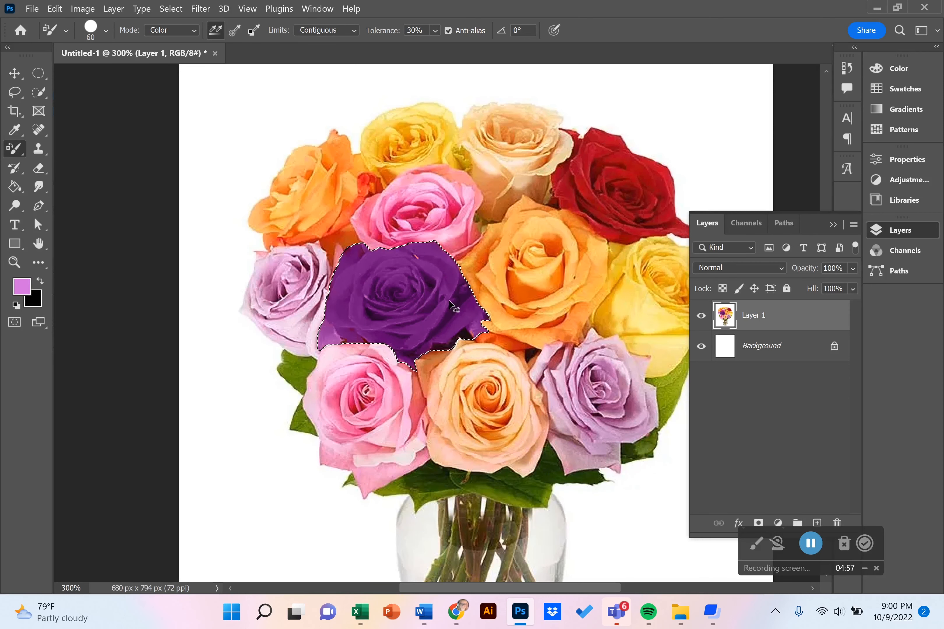
key("ctrl+d")
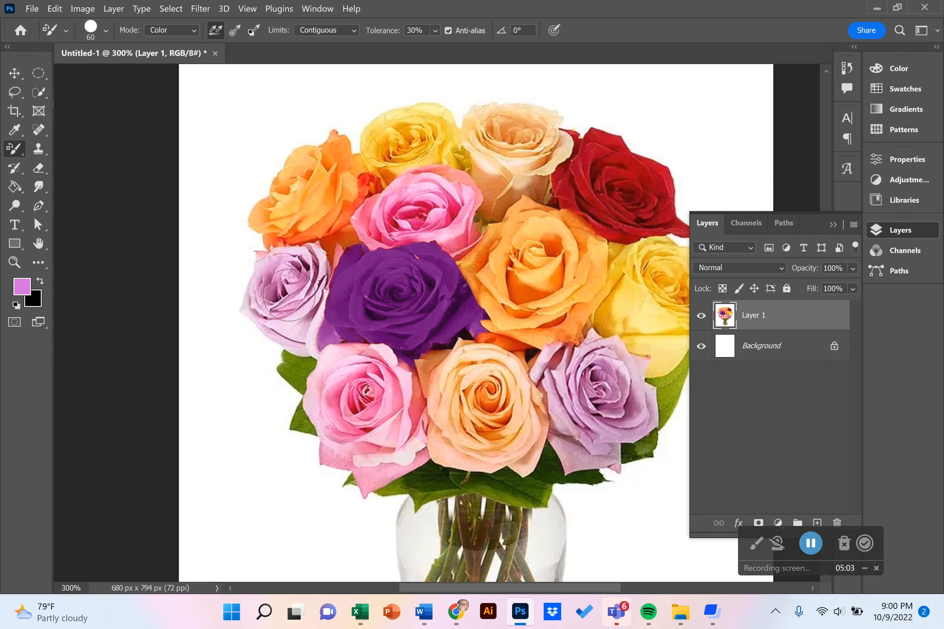
- Try smaller and larger brush sizes for the Color Replacement tool, finishing at 80 px
left_click(106, 31)
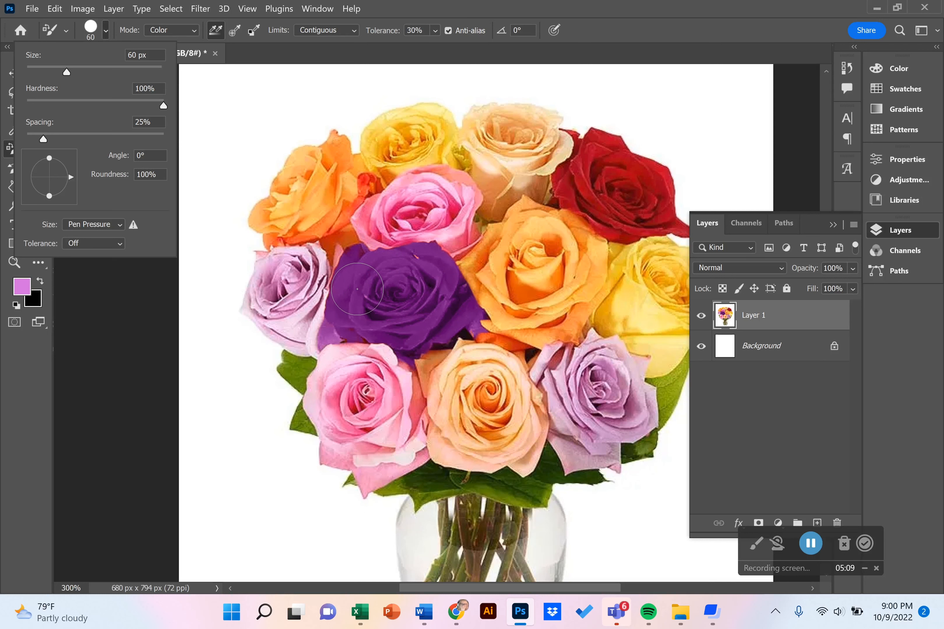
left_click(356, 289)
key("bracketleft")
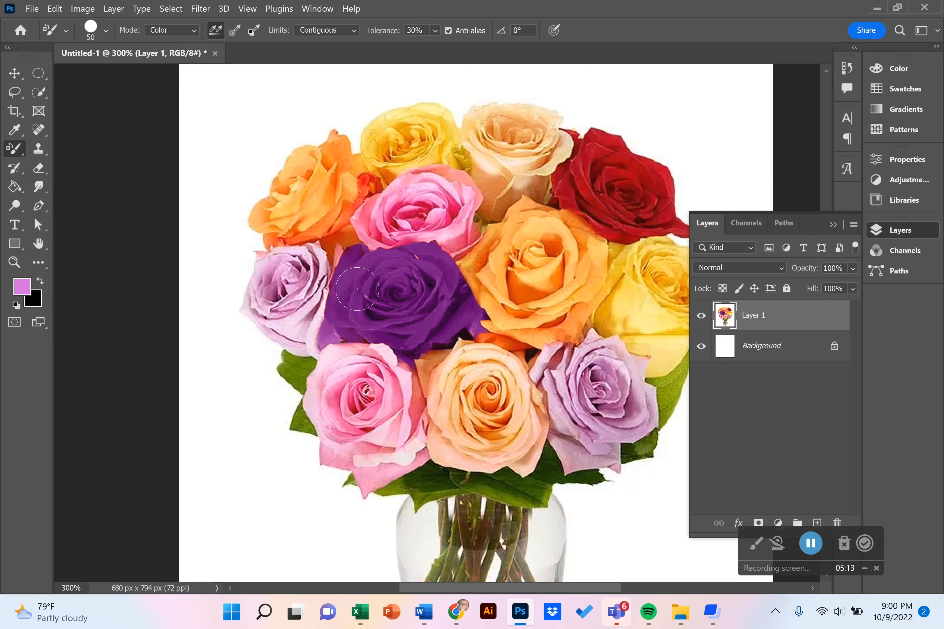
key("bracketleft")
key("bracketleft")
key("bracketleft")
key("bracketright")
key("bracketright")
key("bracketright")
key("bracketright")
key("bracketright")
key("bracketright")
- Fit the image on screen and select the whole bouquet and vase with the Quick Selection tool at brush size 175
double_click(39, 244)
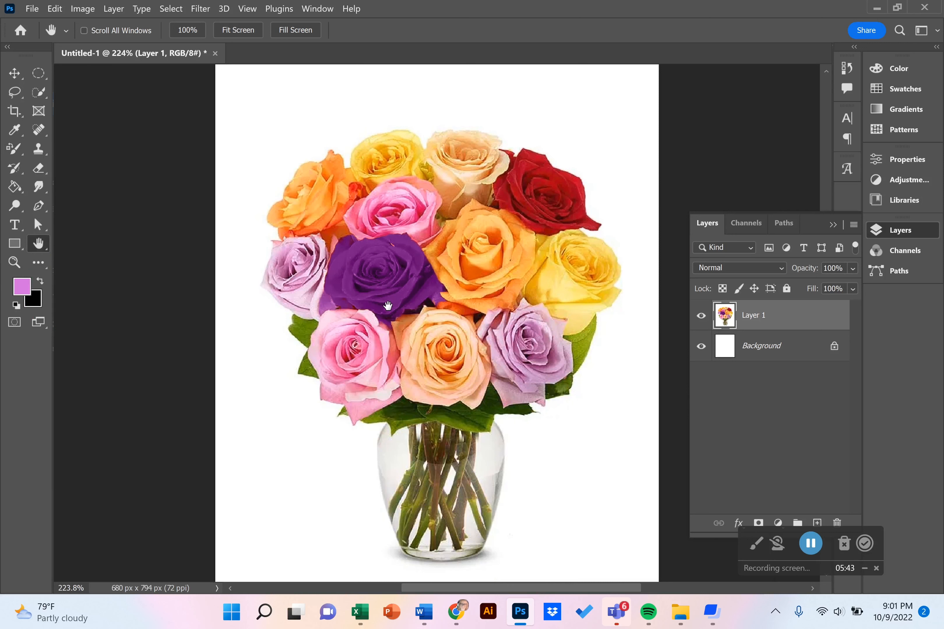
left_click(38, 95)
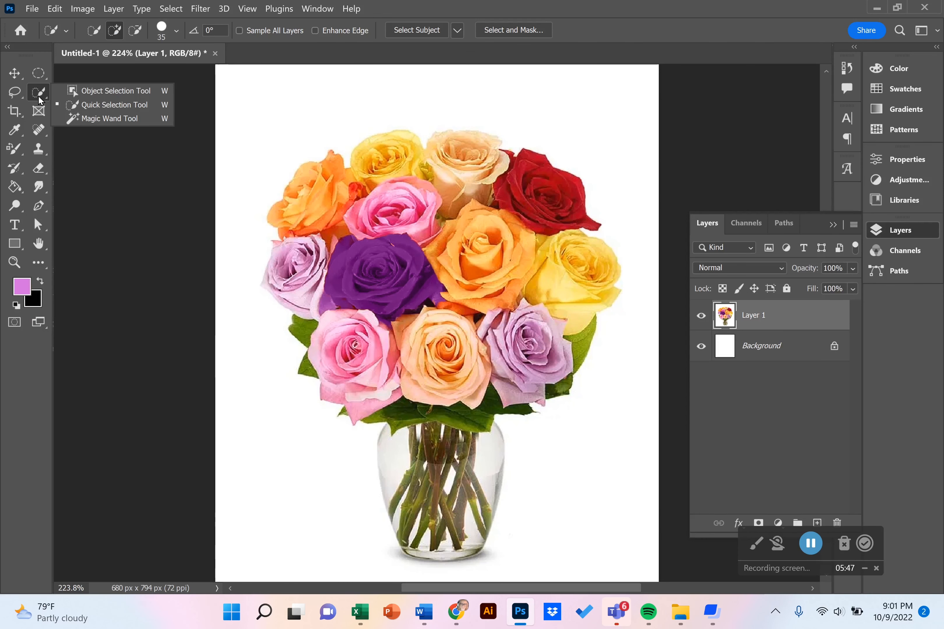
left_click(84, 104)
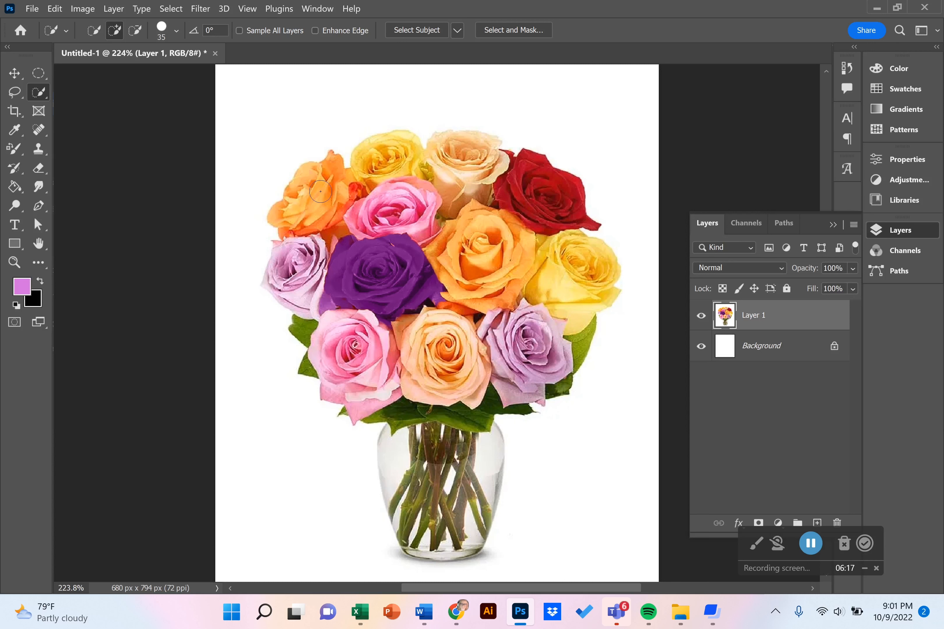
key("bracketright")
key("bracketright")
key("bracketright")
key("bracketright")
key("bracketright")
key("bracketright")
key("bracketright")
key("bracketright")
key("bracketright")
key("bracketright")
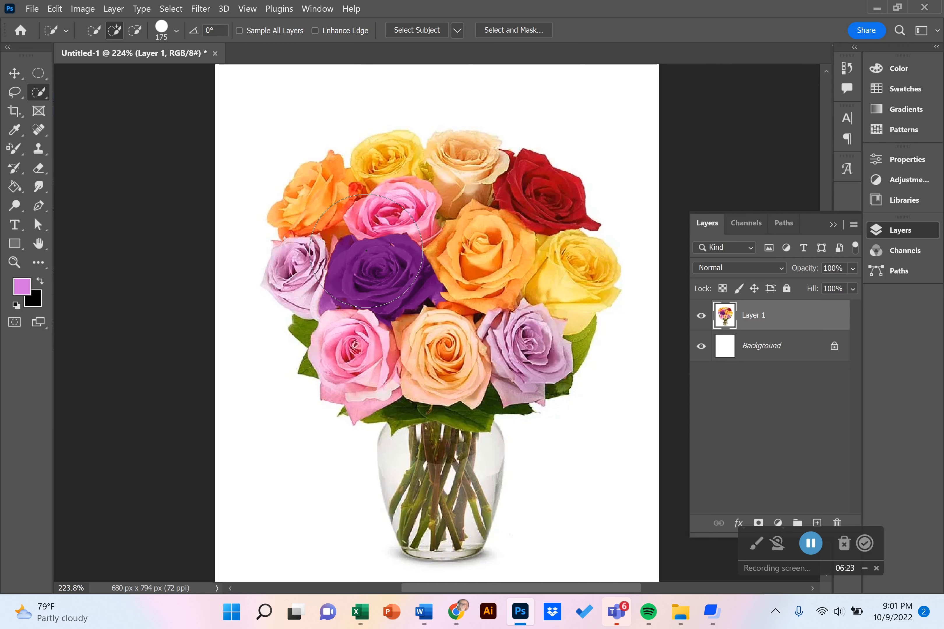
mouse_move(371, 275)
left_mouse_down()
mouse_move(378, 280)
mouse_move(448, 229)
mouse_move(459, 251)
mouse_move(518, 219)
mouse_move(492, 218)
mouse_move(471, 174)
mouse_move(552, 204)
mouse_move(520, 298)
mouse_move(406, 325)
mouse_move(427, 386)
mouse_move(386, 386)
mouse_move(367, 330)
mouse_move(350, 349)
mouse_move(366, 316)
mouse_move(360, 340)
mouse_move(389, 325)
mouse_move(419, 389)
mouse_move(411, 455)
mouse_move(429, 413)
mouse_move(479, 520)
mouse_move(443, 536)
left_mouse_up()
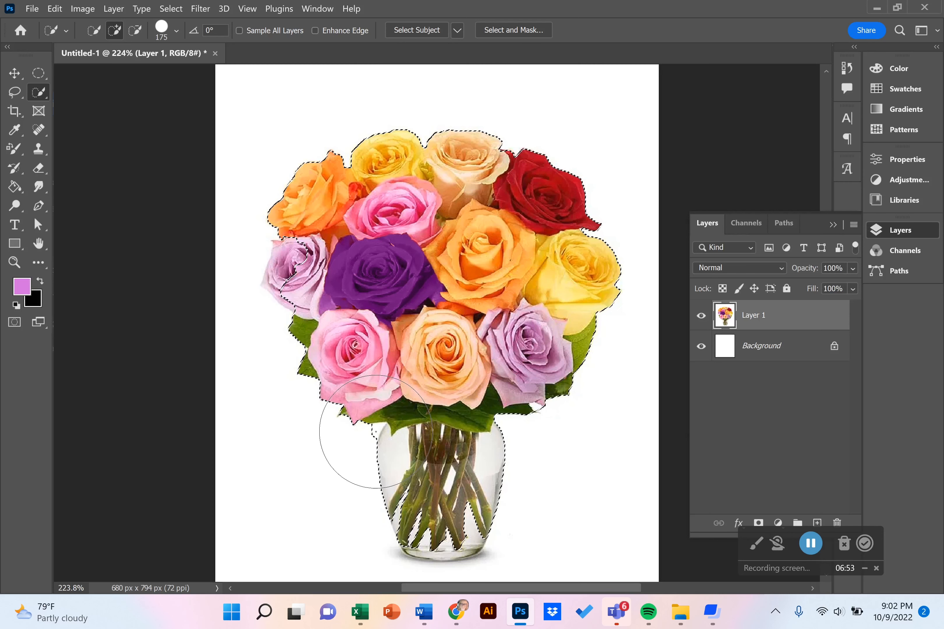
- Refine the selection with a size 20 brush, adding the missed lavender petals and subtracting the excess beside the vase neck
key("bracketleft")
key("bracketleft")
key("bracketleft")
key("bracketleft")
key("bracketleft")
key("bracketleft")
key("bracketleft")
key("bracketleft")
key("bracketleft")
key("bracketleft")
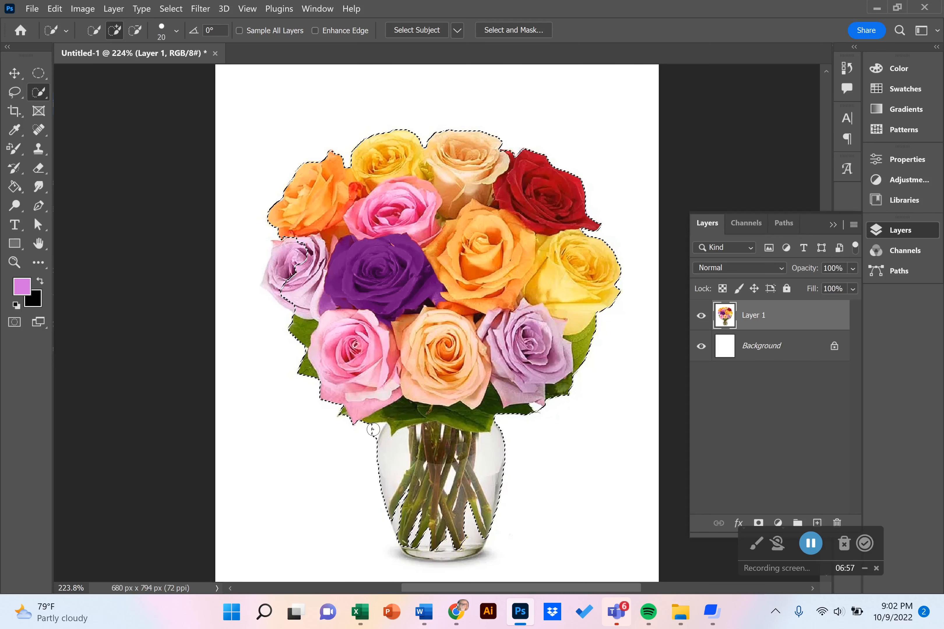
key("alt")
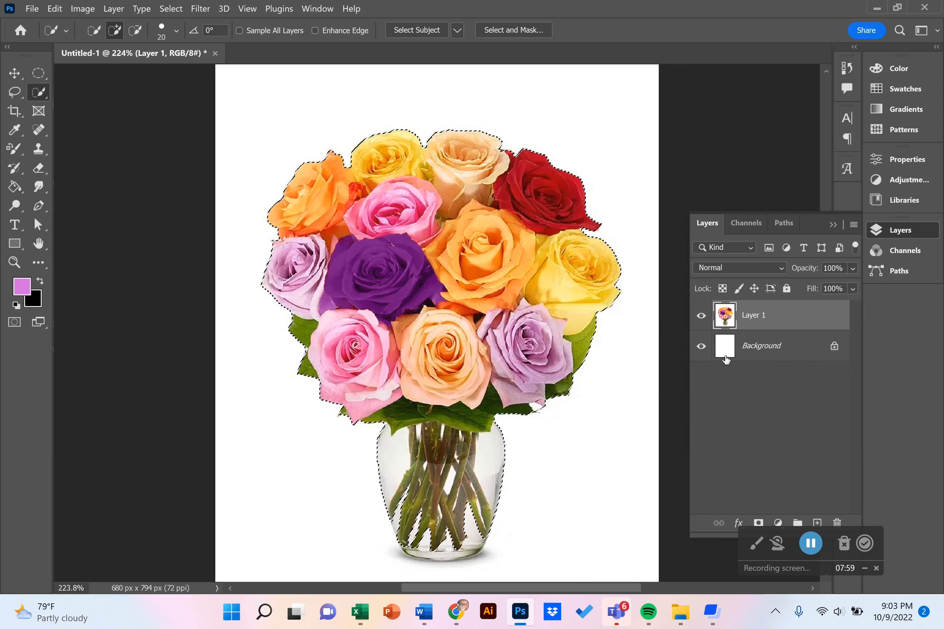
- Hide the Background layer and add a layer mask to Layer 1 from the bouquet selection
left_click(701, 347)
left_click(758, 523)
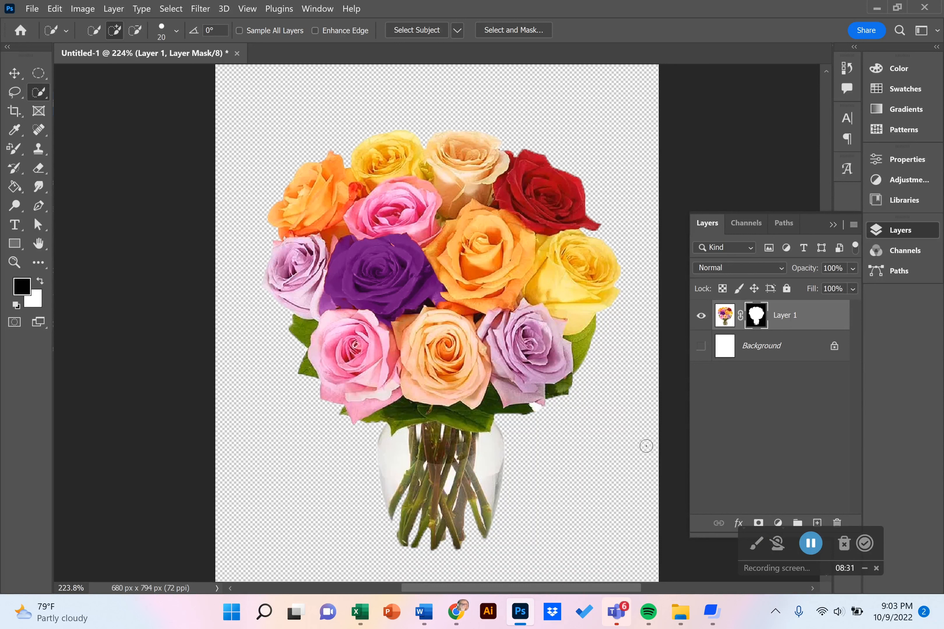
- Copy the opened palm beach image from the beach search results in Chrome and paste it in Photoshop directly above the Background layer
left_click(768, 355)
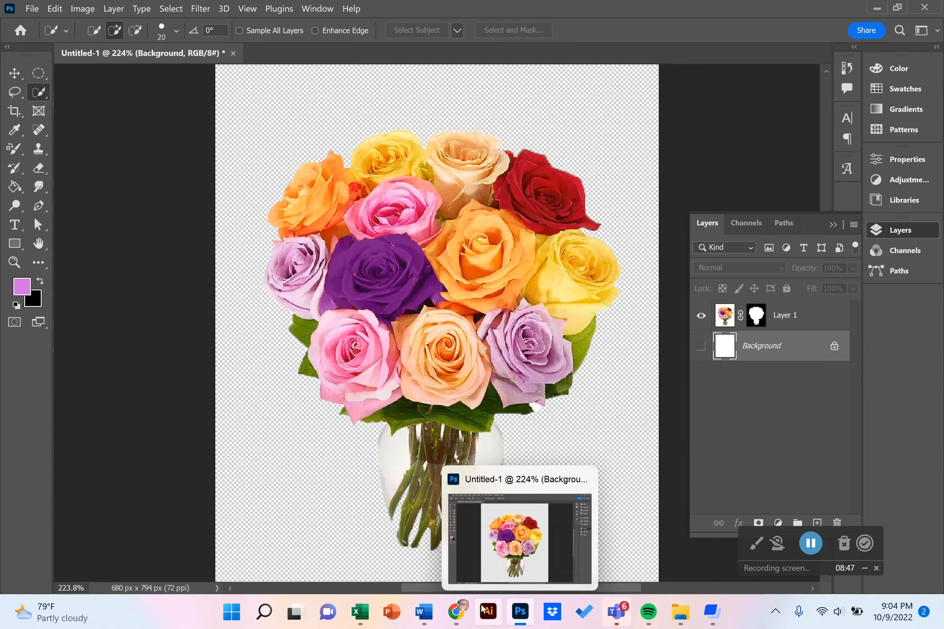
left_click(456, 611)
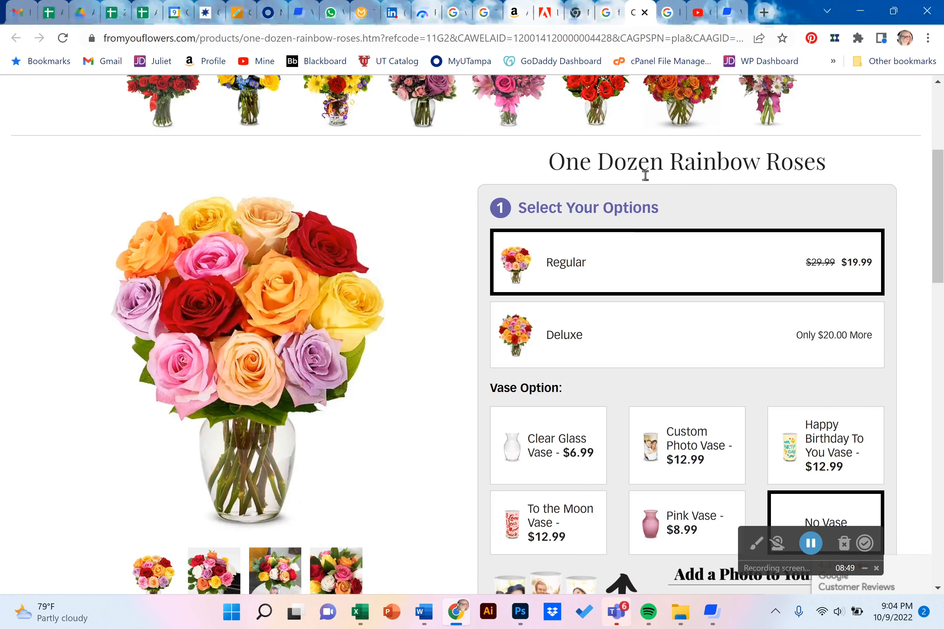
left_click(677, 21)
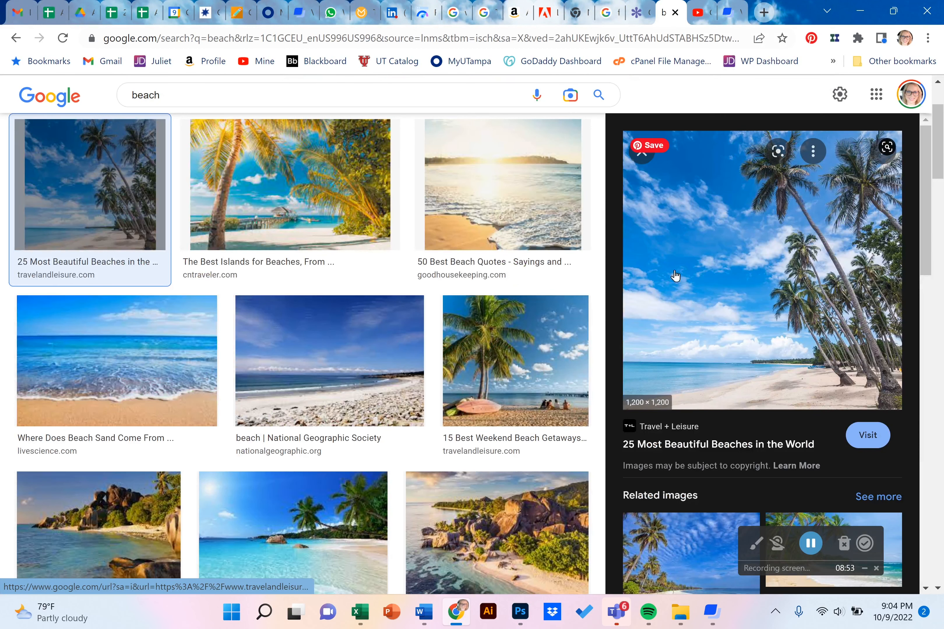
right_click(693, 287)
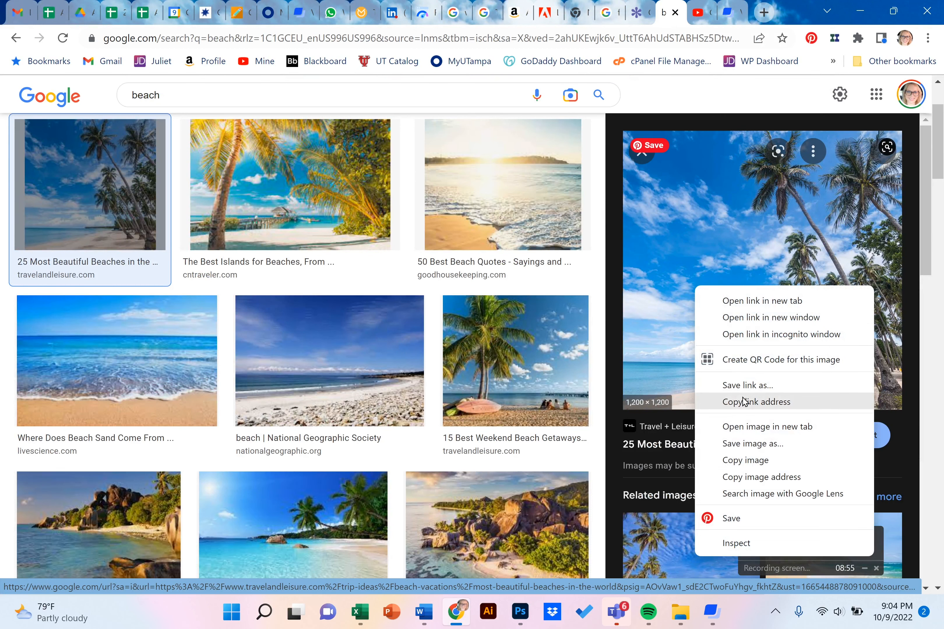
left_click(749, 461)
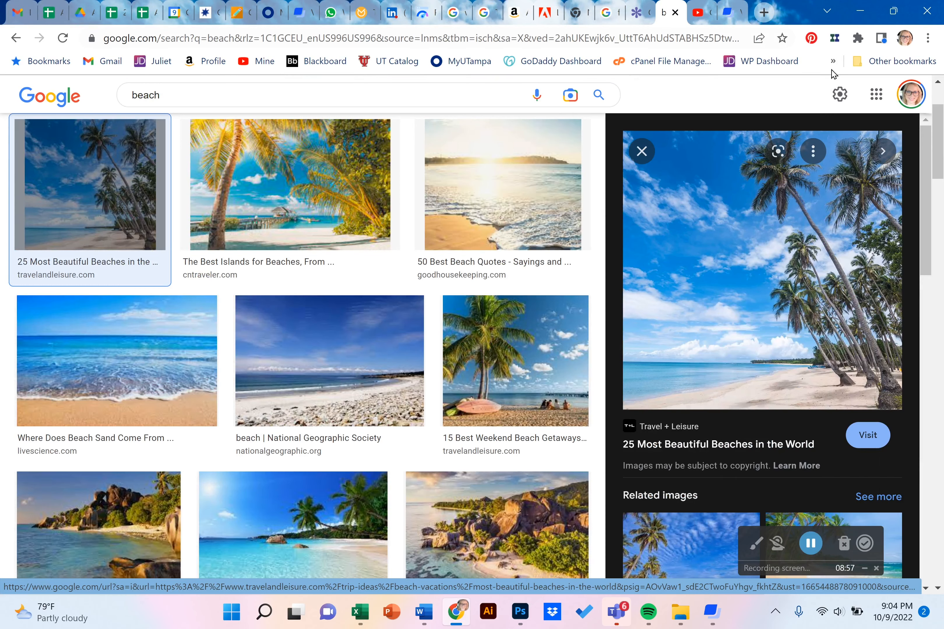
left_click(859, 11)
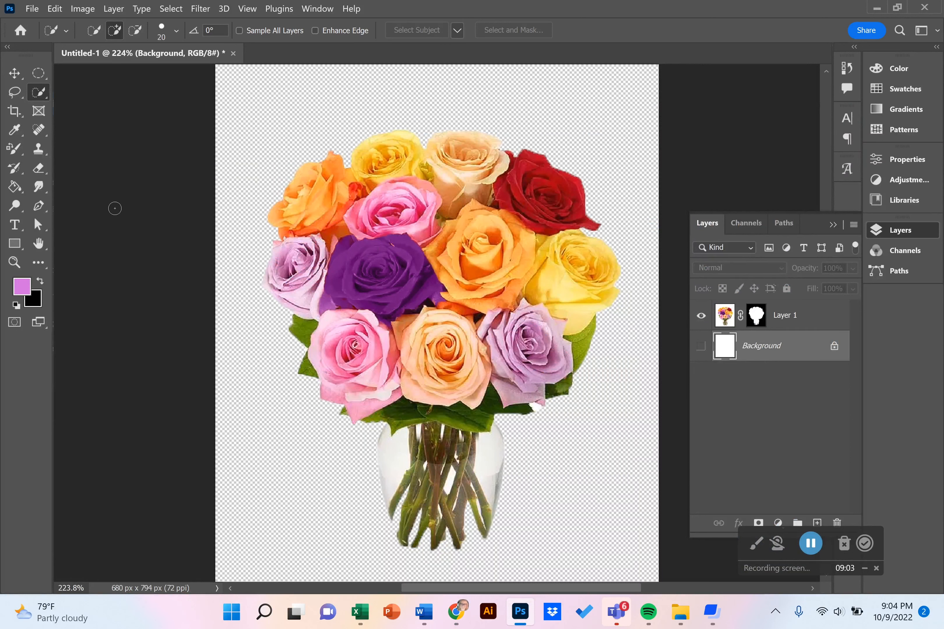
left_click(59, 13)
left_click(76, 125)
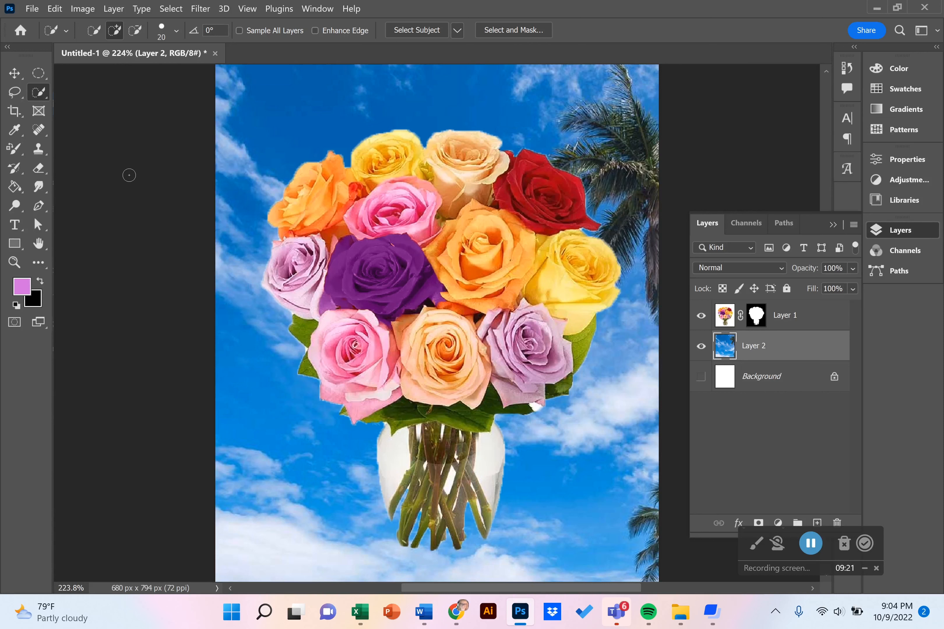
- Quick-export the composition as a PNG named roseybeach to the Desktop
left_click(33, 10)
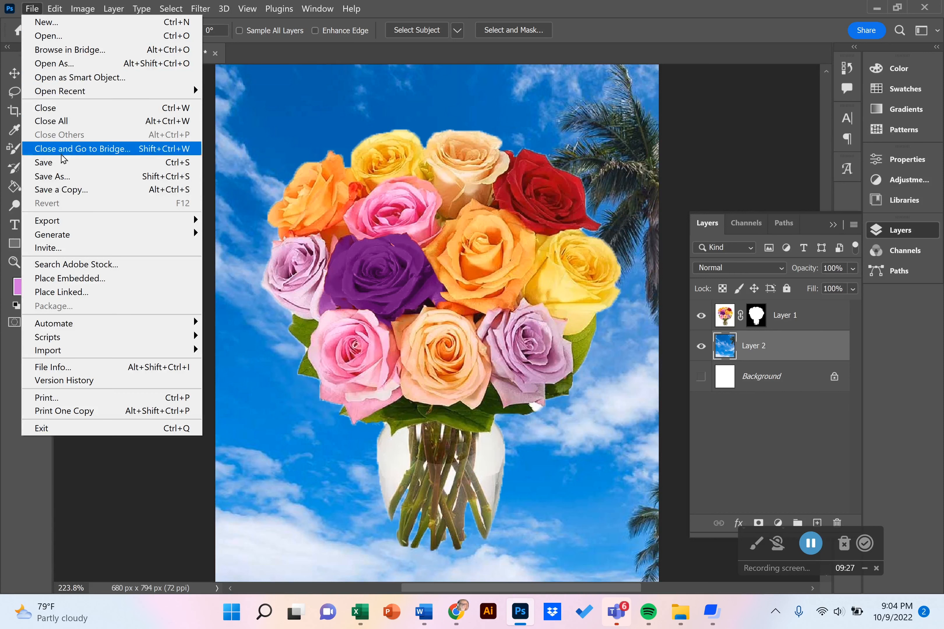
mouse_move(74, 225)
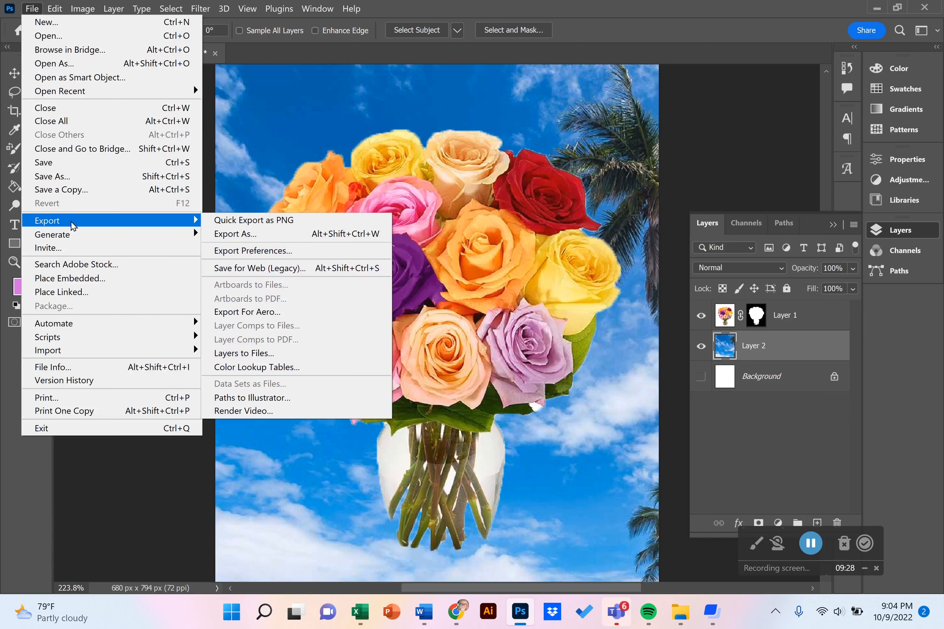
left_click(240, 221)
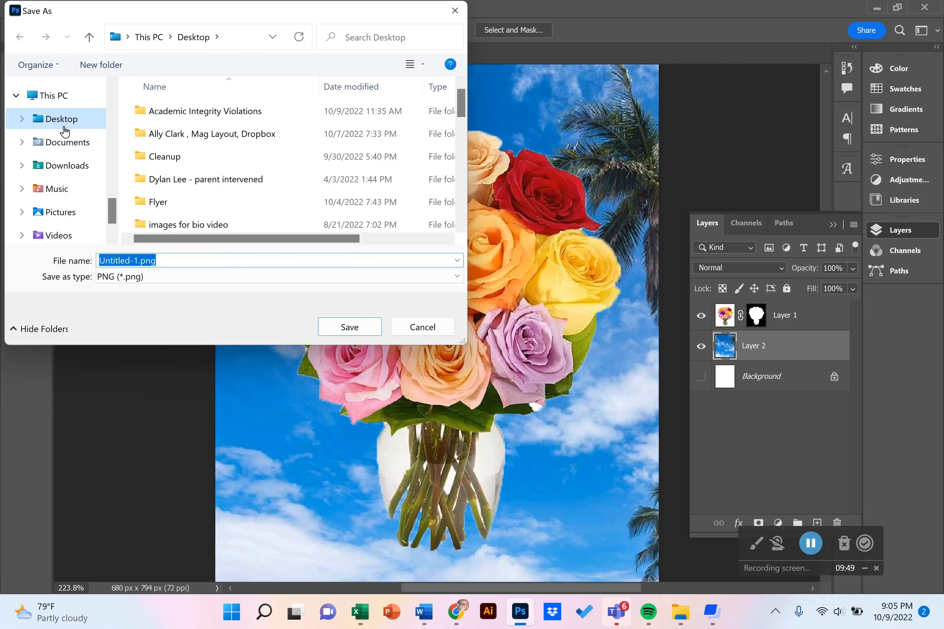
left_click_drag(139, 260, 93, 264)
type("roseybeac")
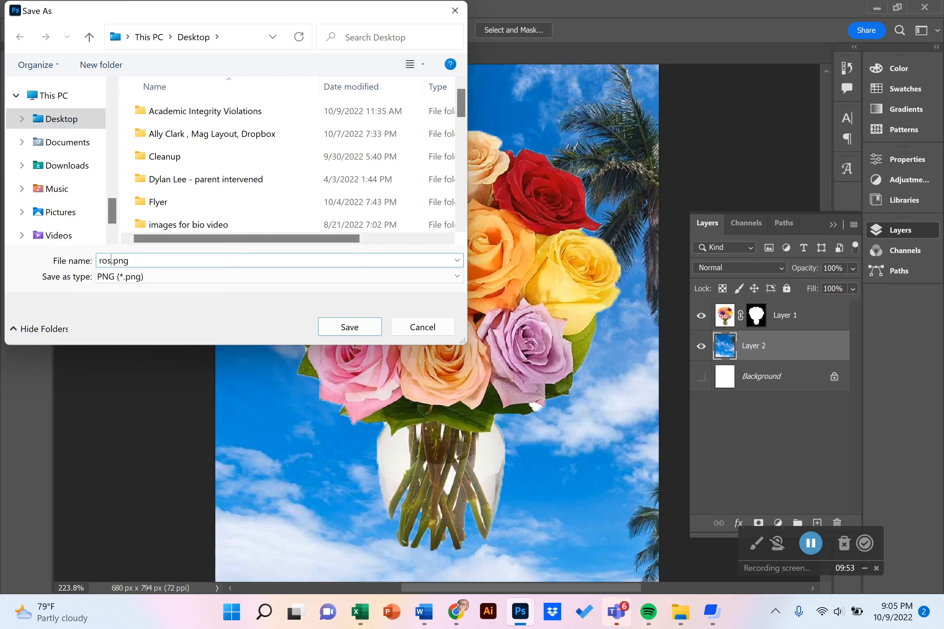
type("h")
key("Return")
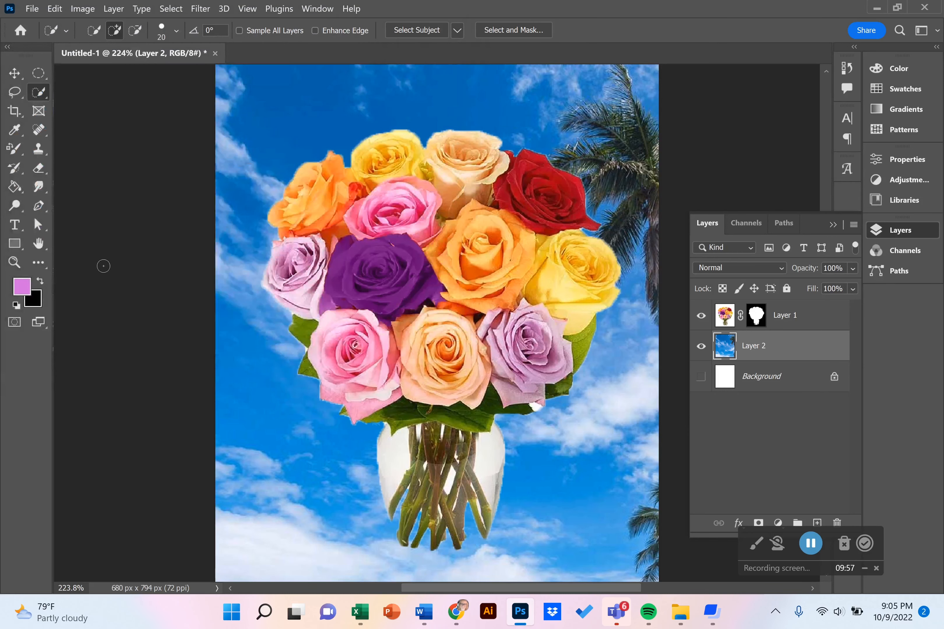